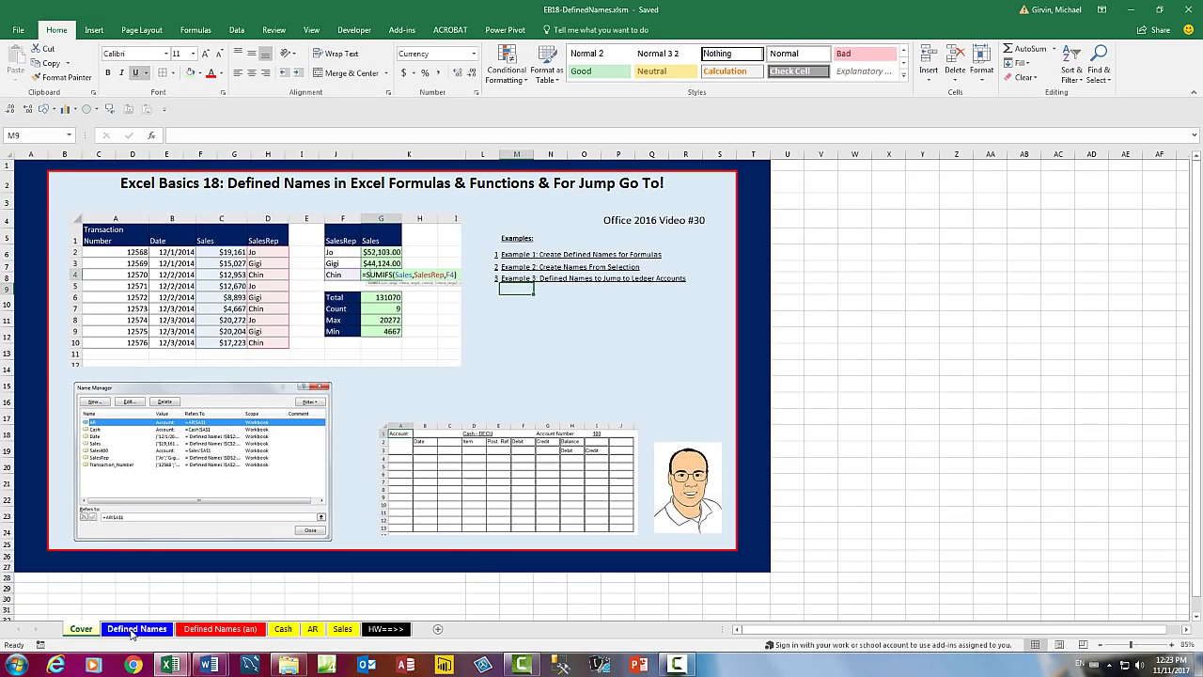
Step: Open the Defined Names sheet and review the loan amount, month rate and total months cells in B3:B5
left_click(136, 629)
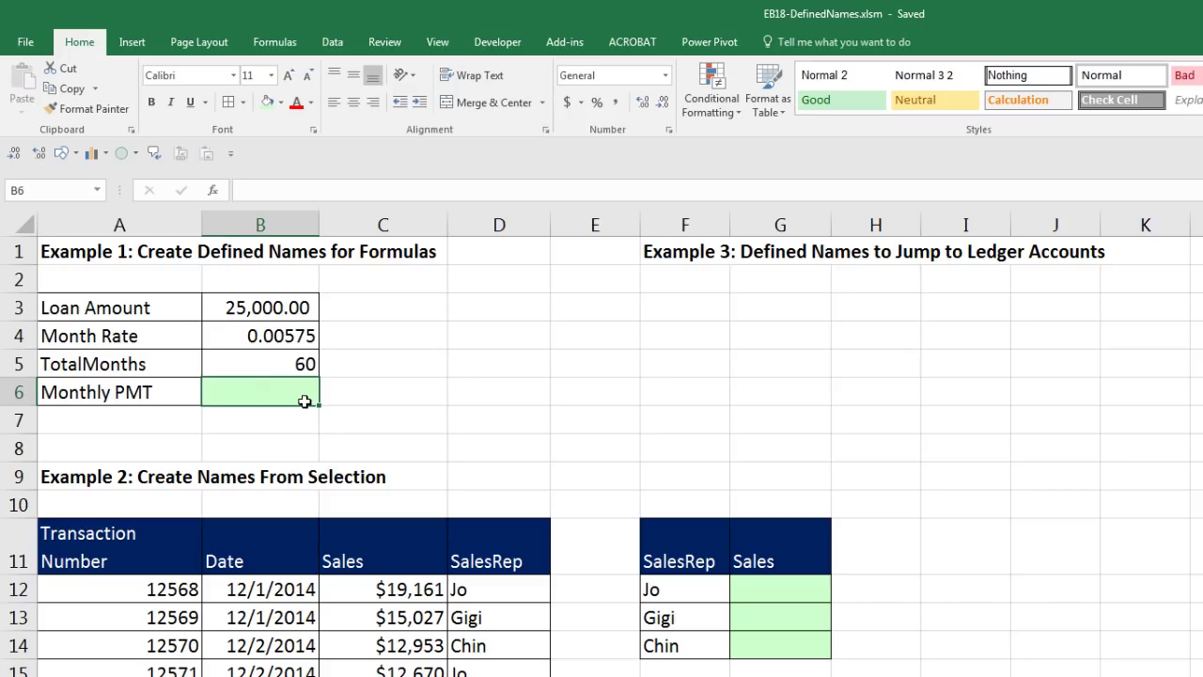
left_click(274, 315)
left_click(280, 331)
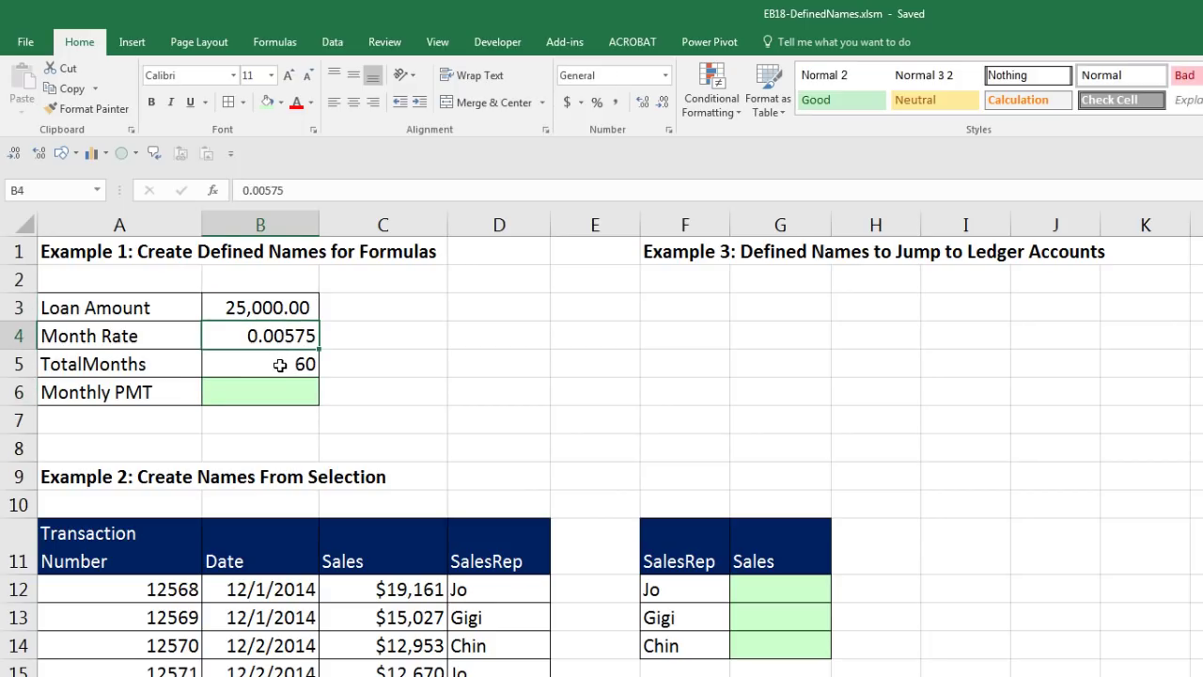
left_click(282, 364)
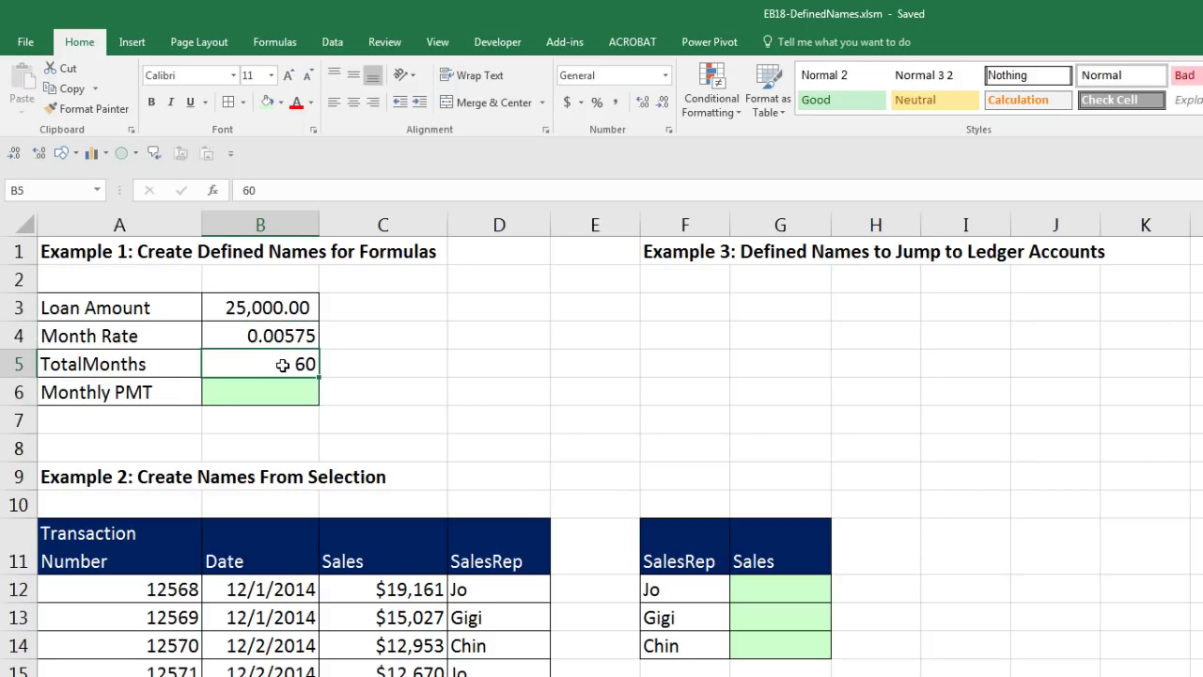
left_click(292, 309)
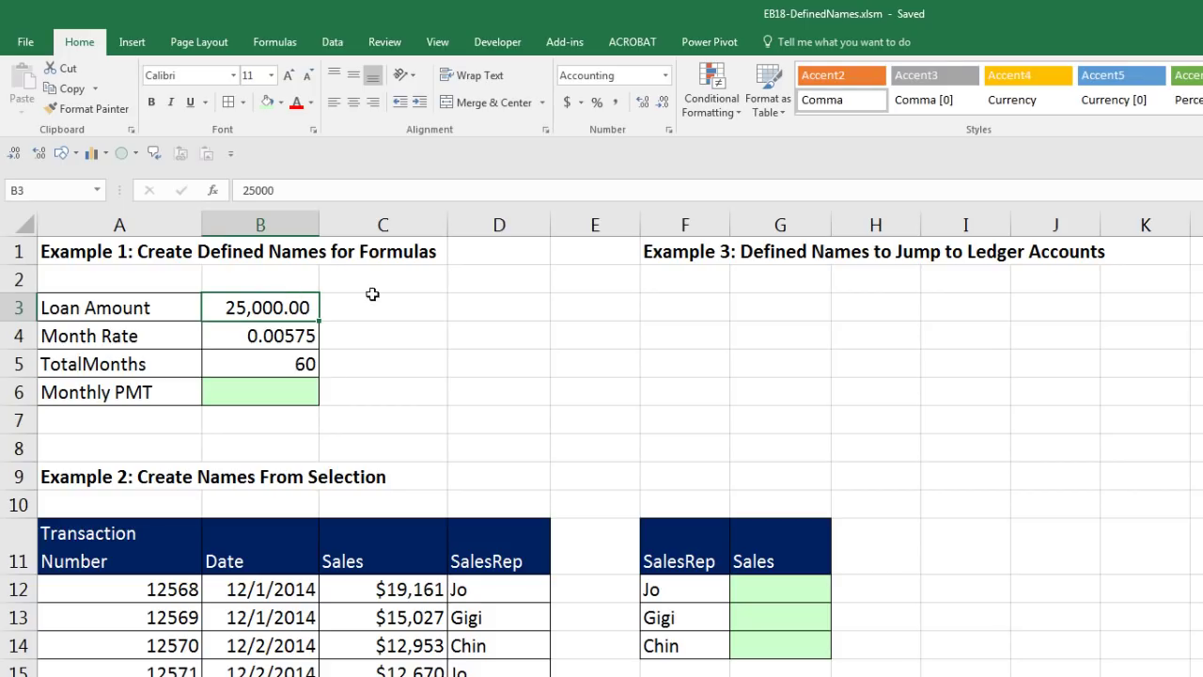
left_click_drag(500, 317, 499, 420)
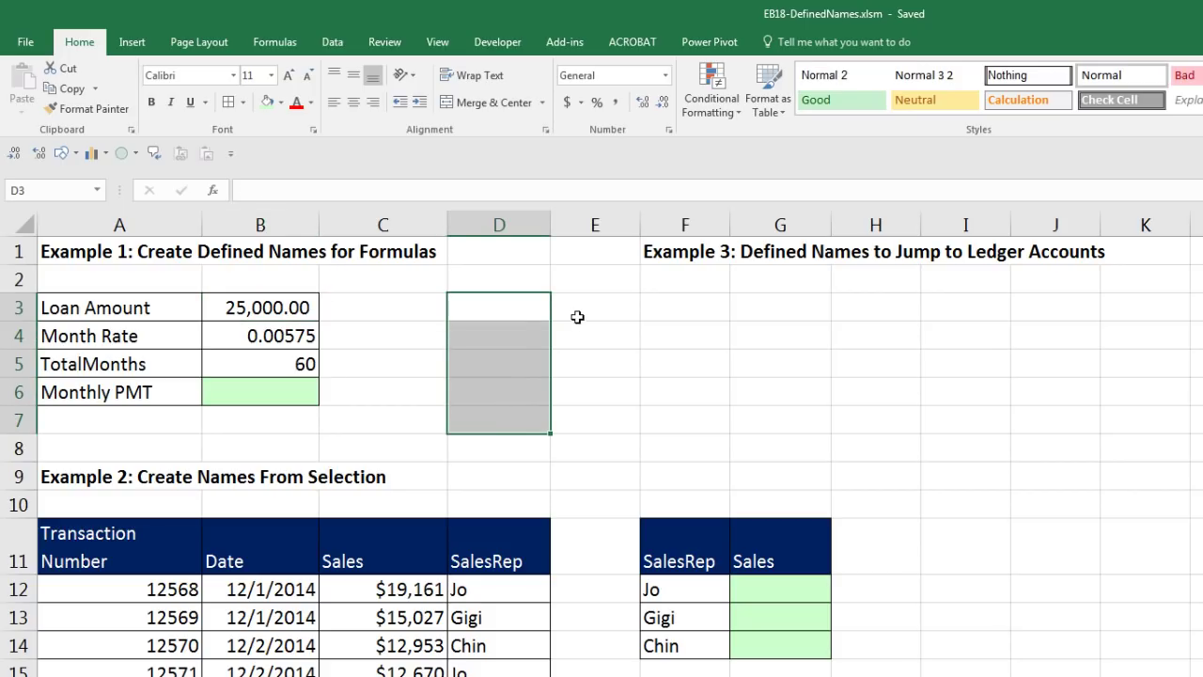
left_click(579, 314)
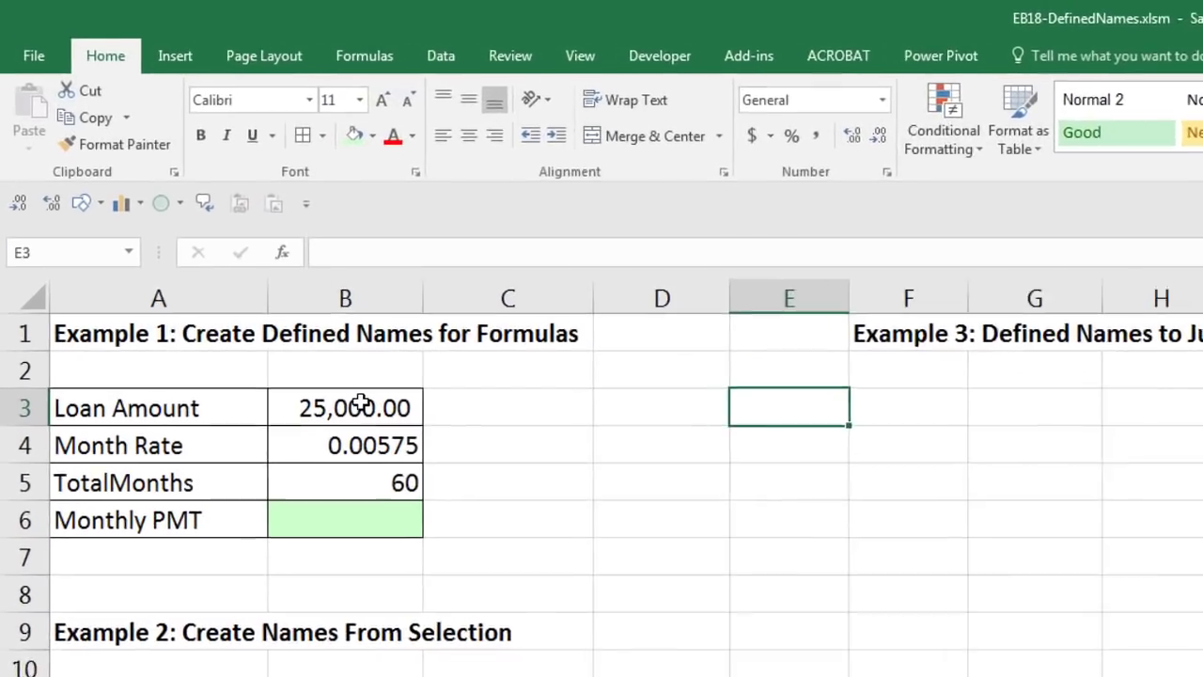
Step: Define the name Loan_Amount for the loan amount cell B3
left_click(217, 308)
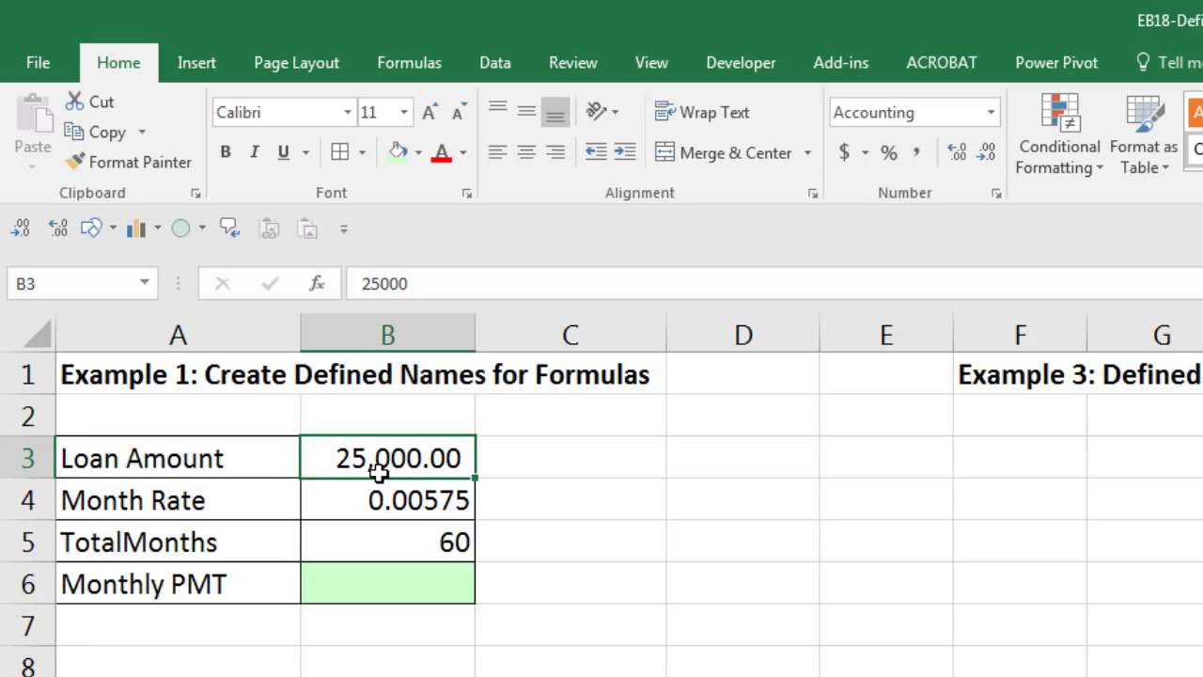
left_click(84, 282)
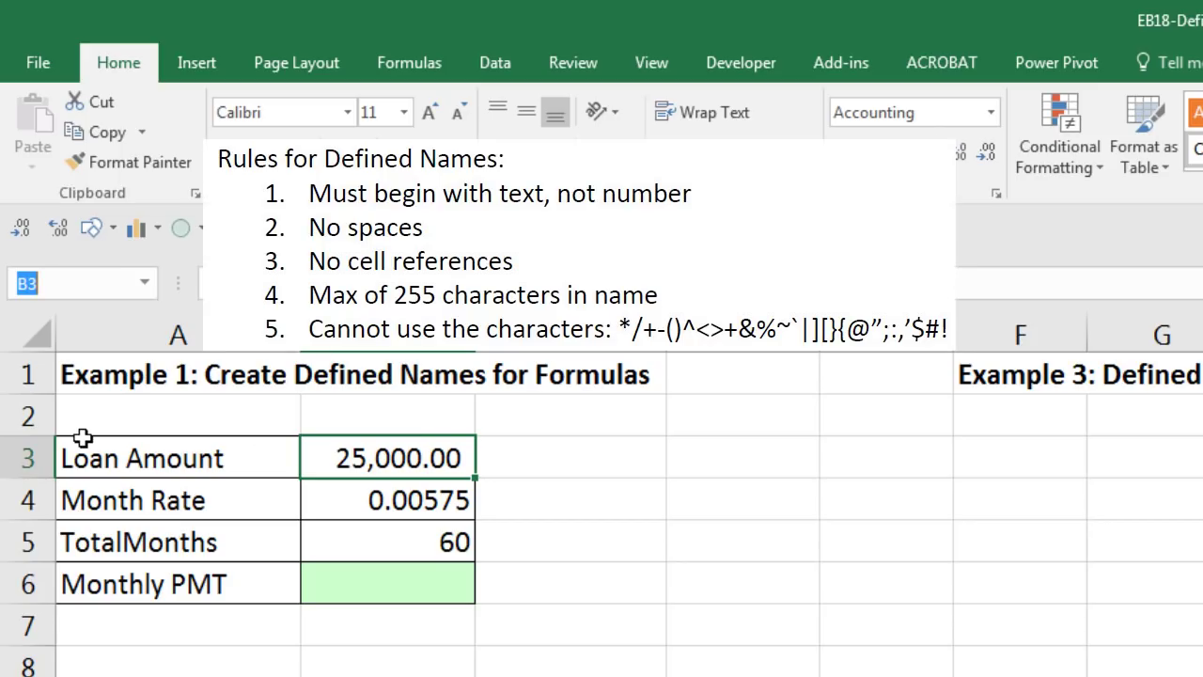
type("Loan Amount")
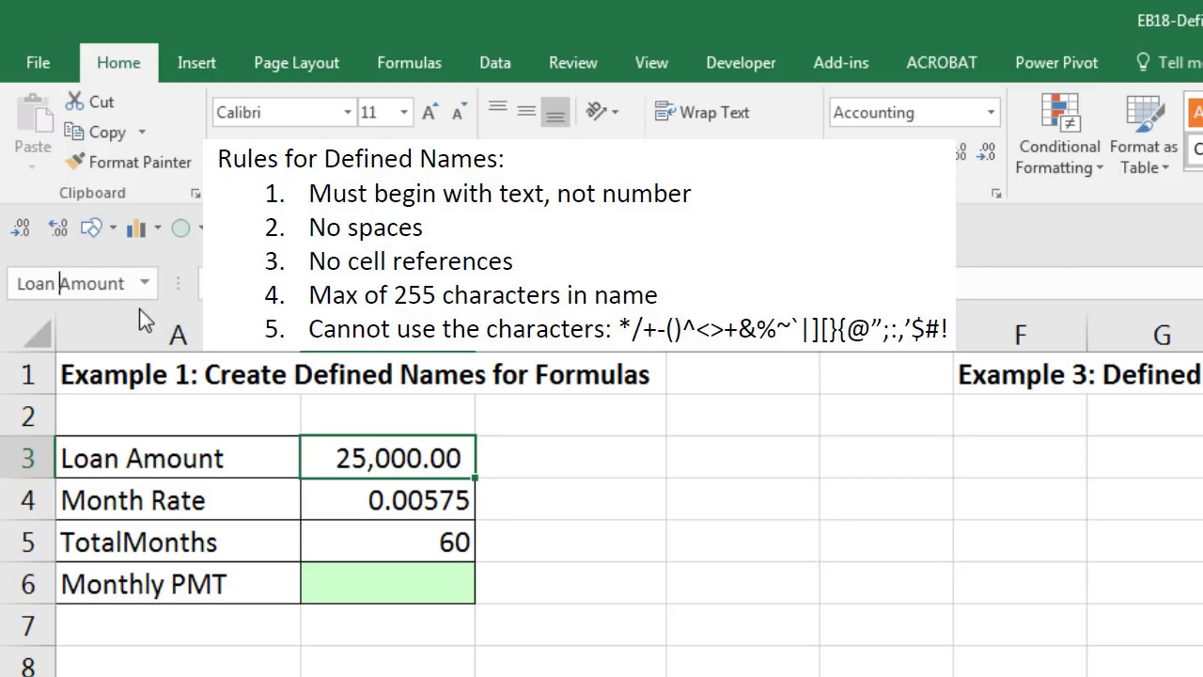
key("BackSpace")
type("_")
key("Return")
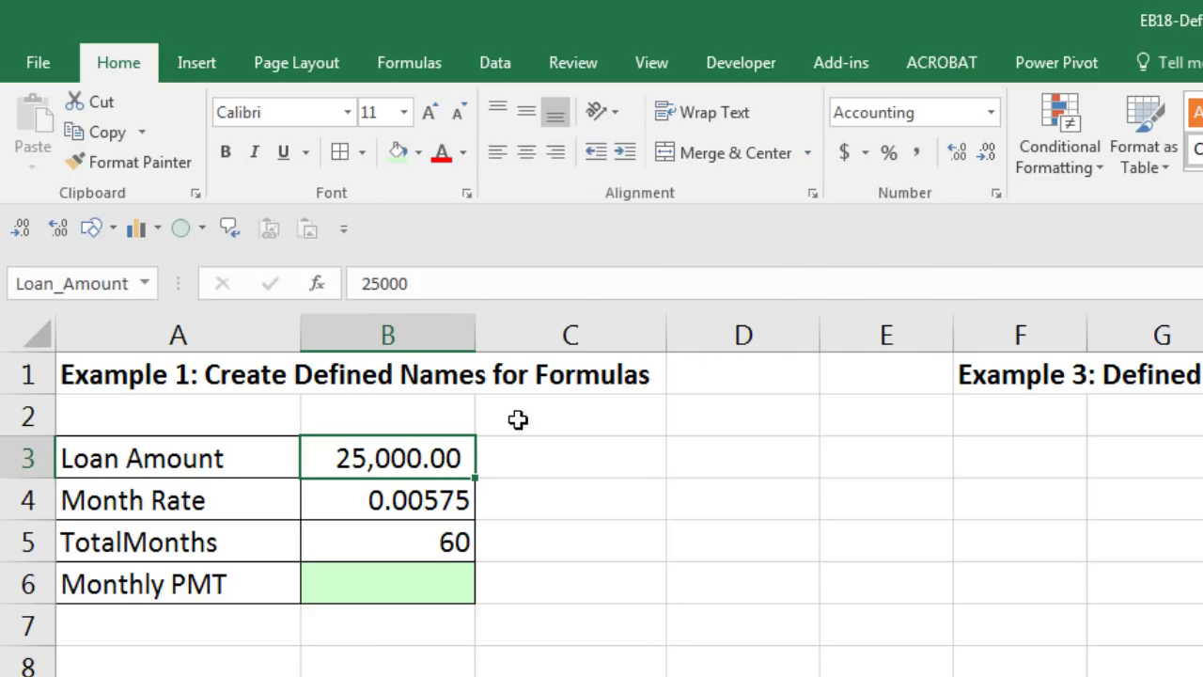
Step: Check the defined name of cell B3, and from empty cell D6 jump to the name Loan_Amount
left_click(639, 559)
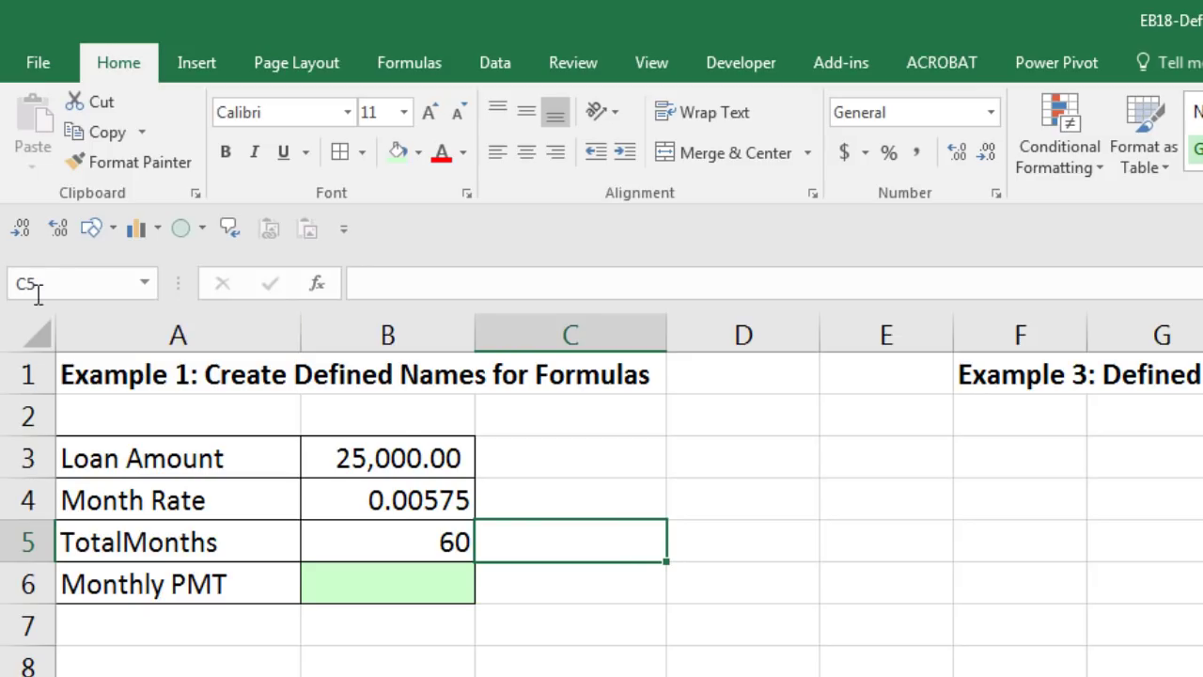
left_click(406, 457)
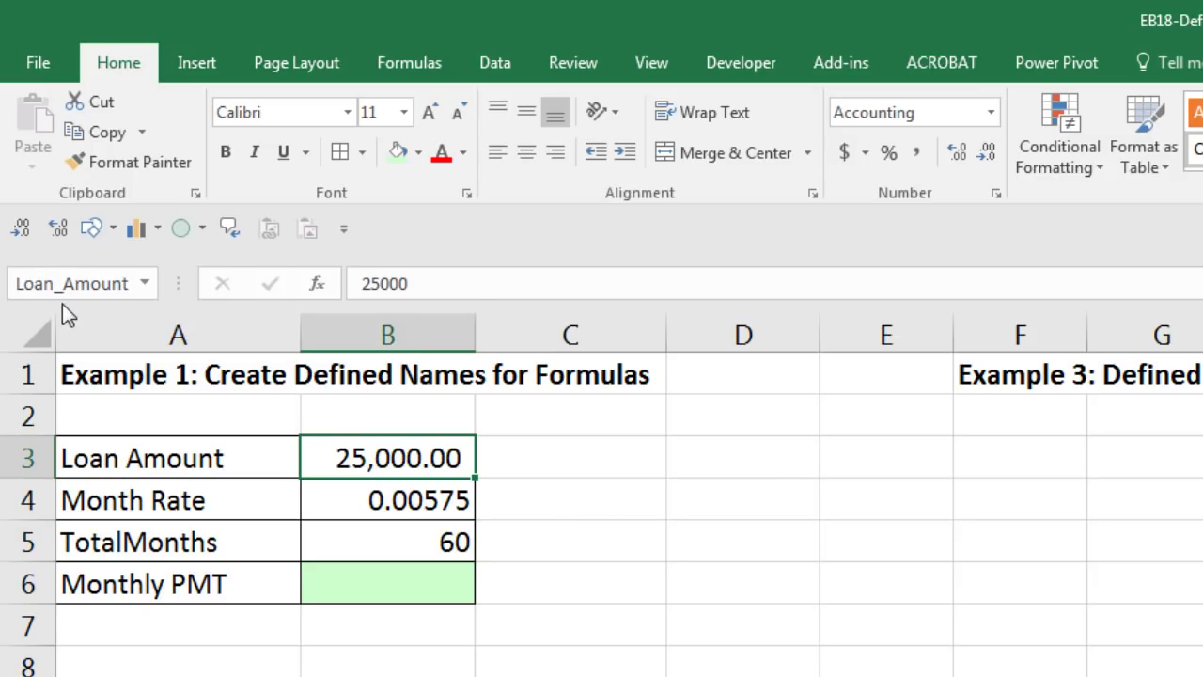
left_click(731, 576)
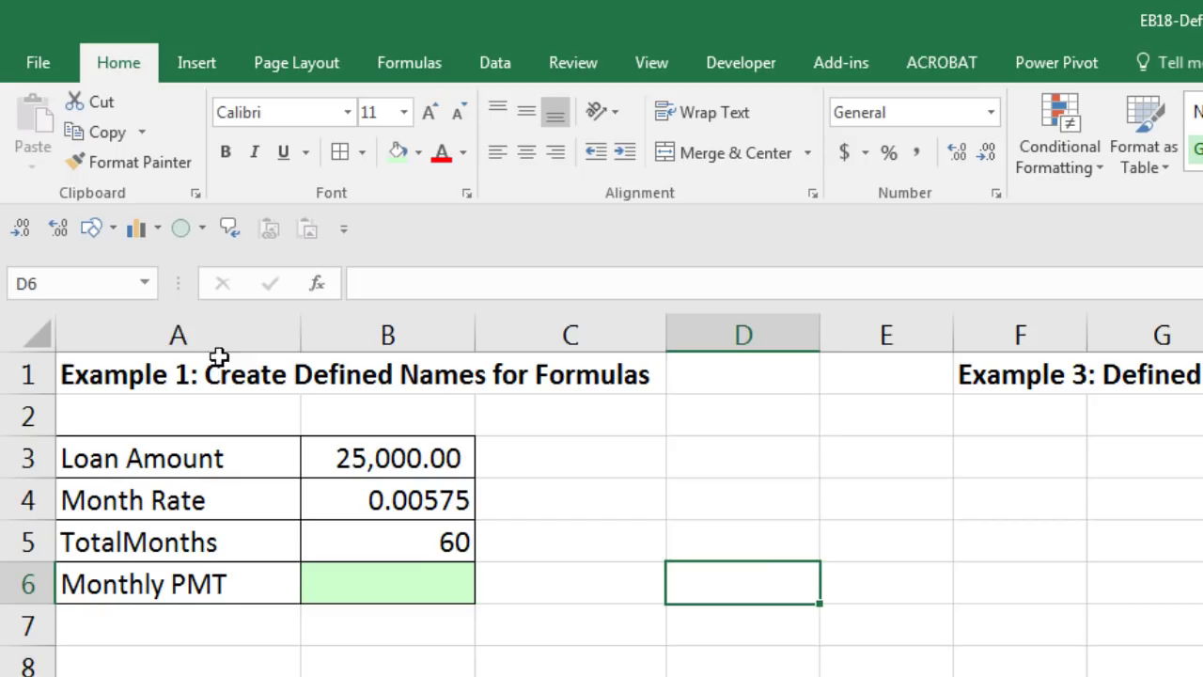
left_click(144, 282)
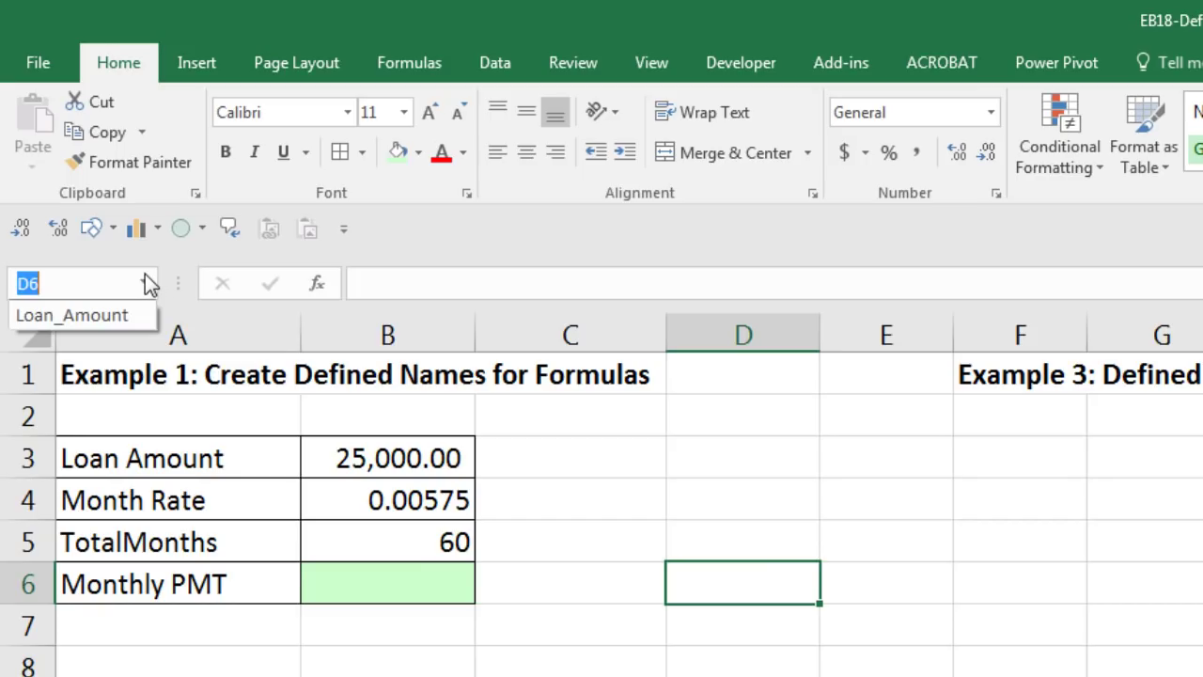
left_click(65, 317)
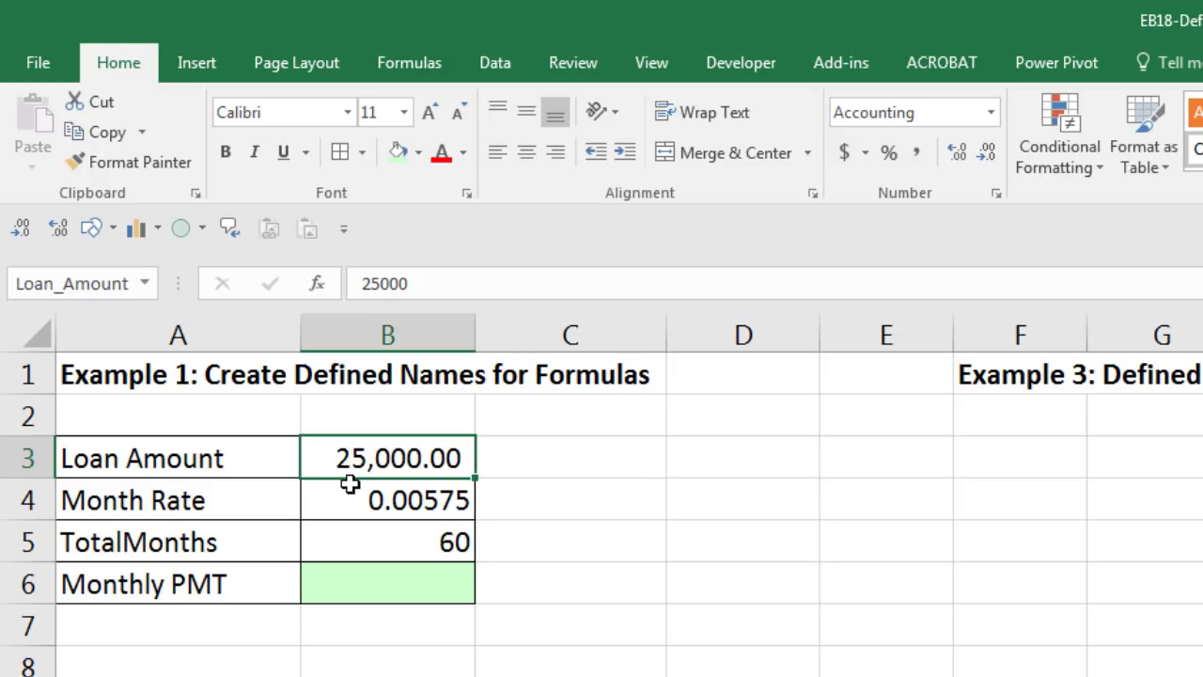
Step: Delete the defined name Loan_Amount in the Name Manager and close the manager
left_click(409, 65)
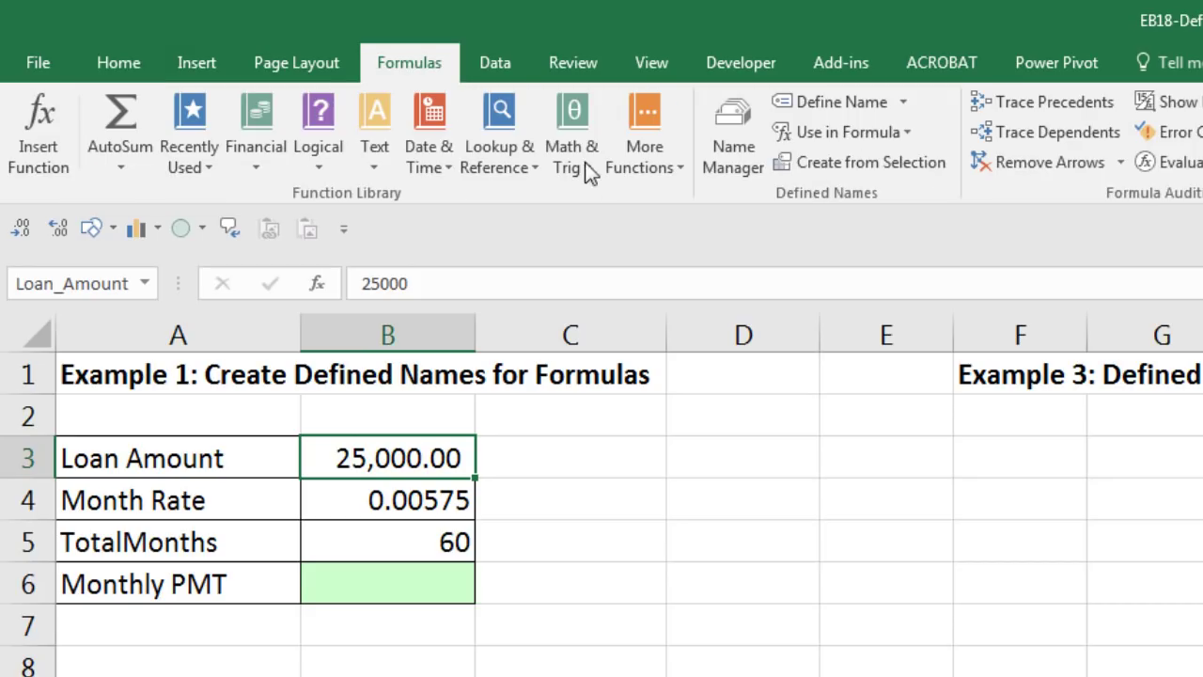
left_click(742, 136)
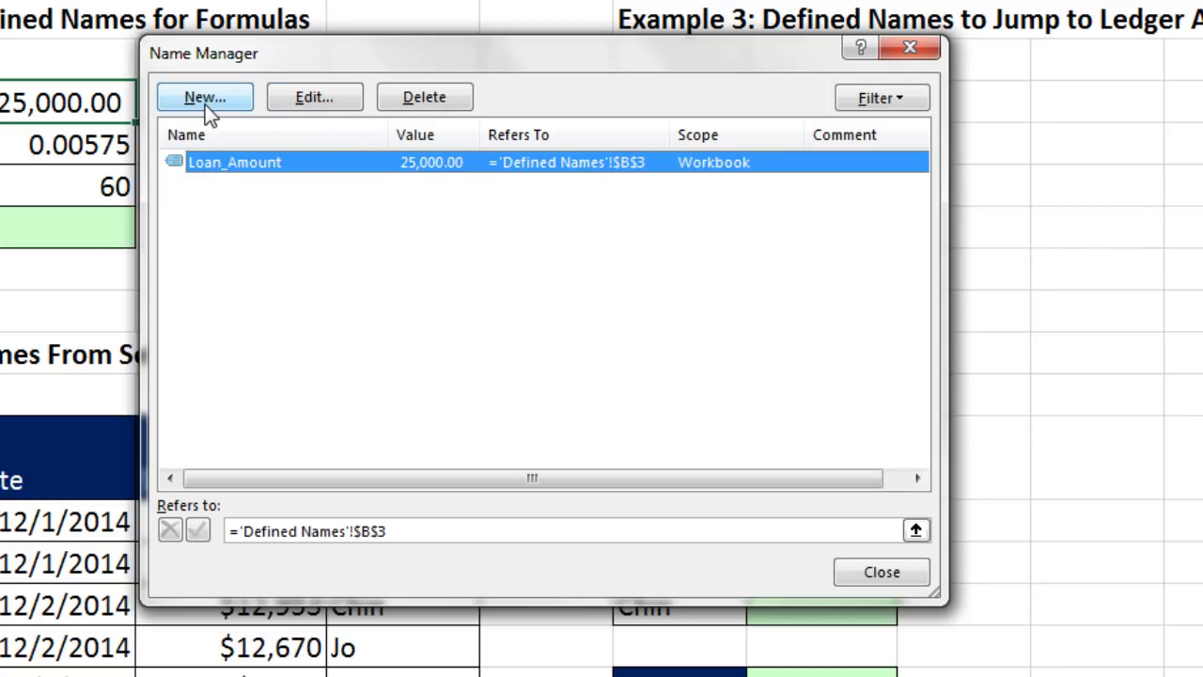
left_click(433, 104)
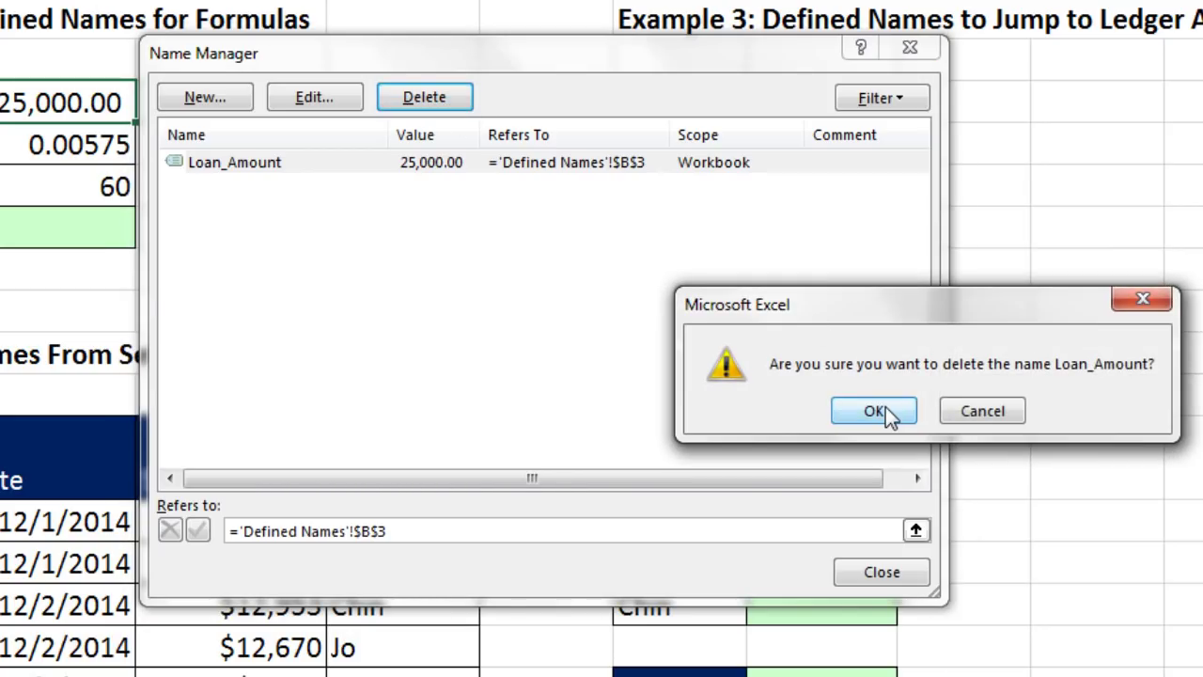
left_click(889, 406)
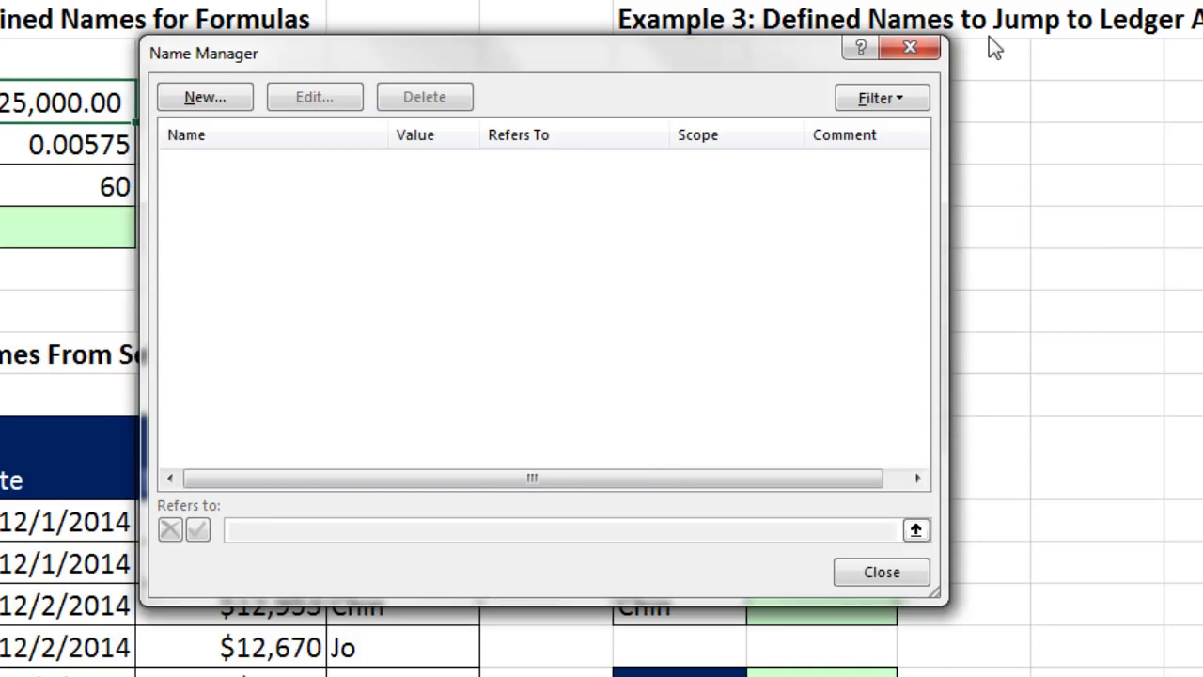
key("Escape")
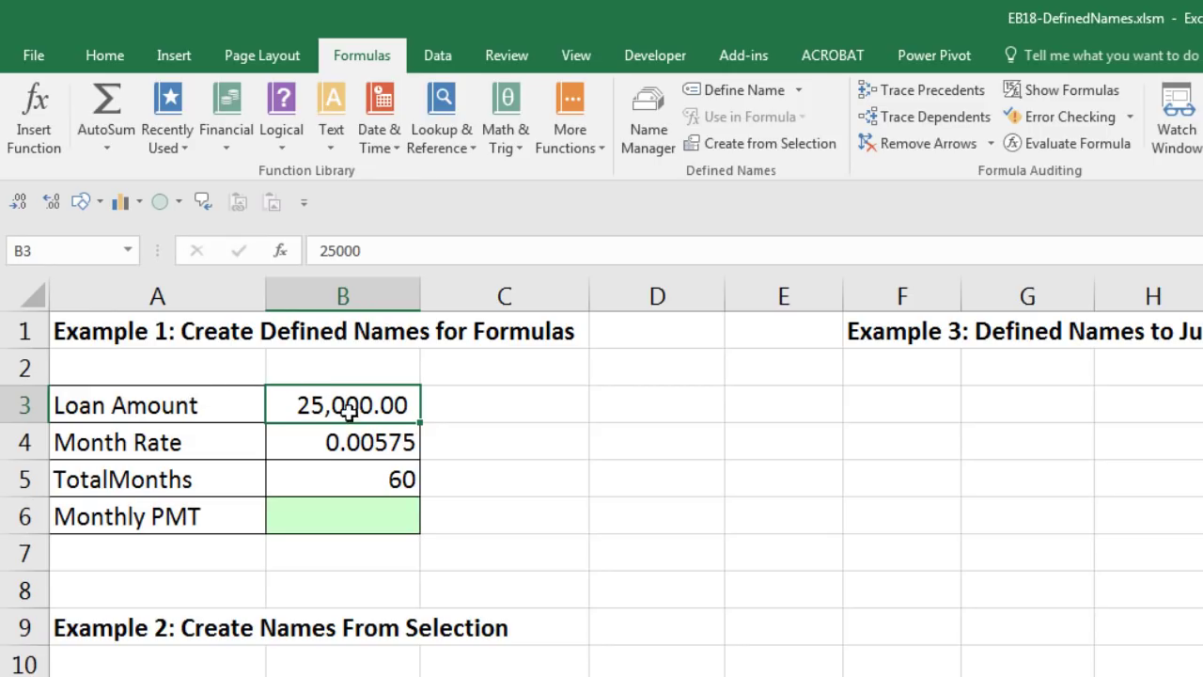
left_click(351, 446)
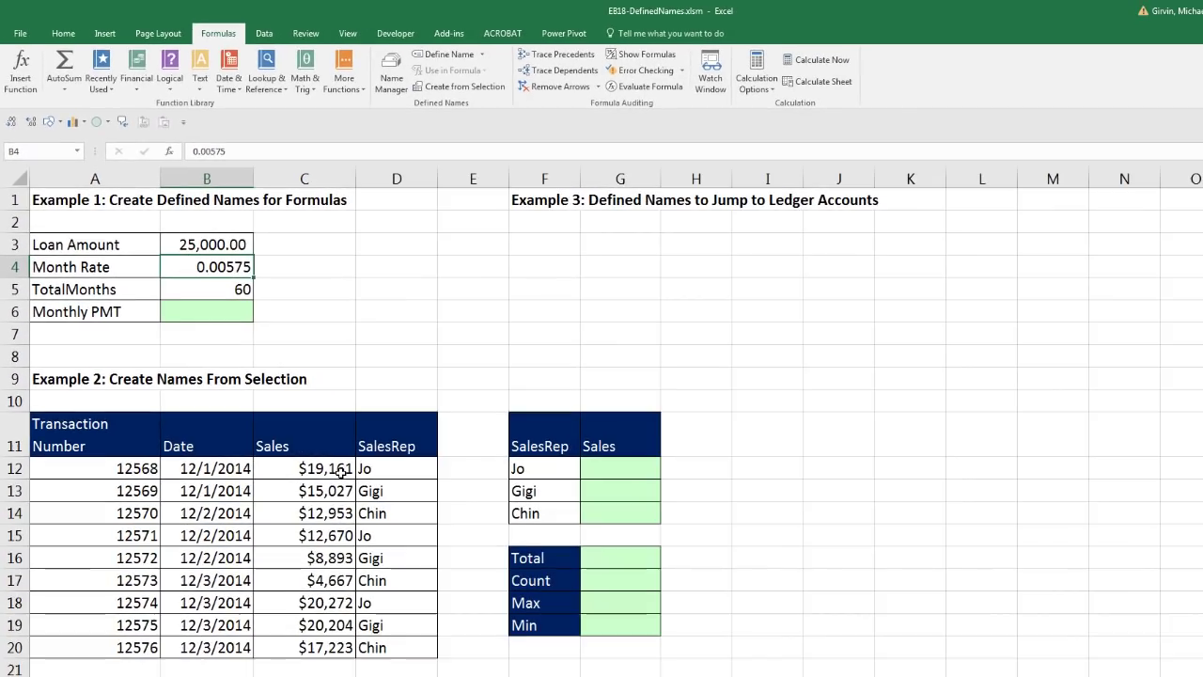
left_click_drag(301, 468, 301, 648)
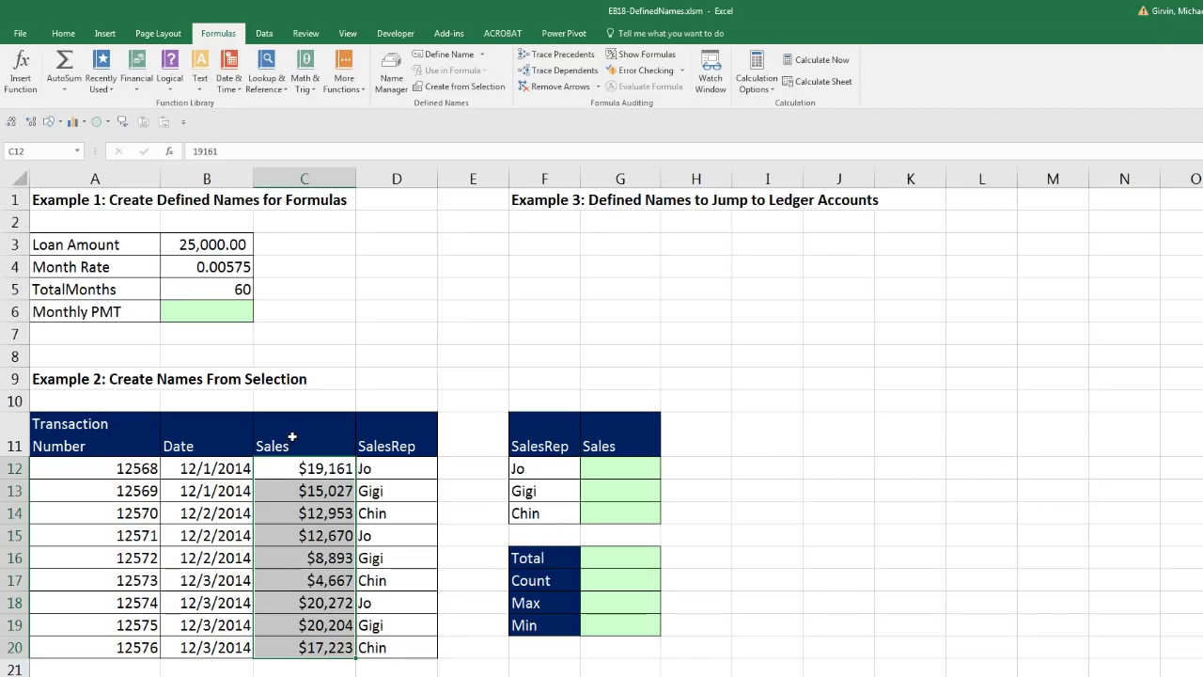
Step: Create defined names for the loan inputs from selection A3:B5, using the labels in the left column
left_click_drag(111, 239, 185, 279)
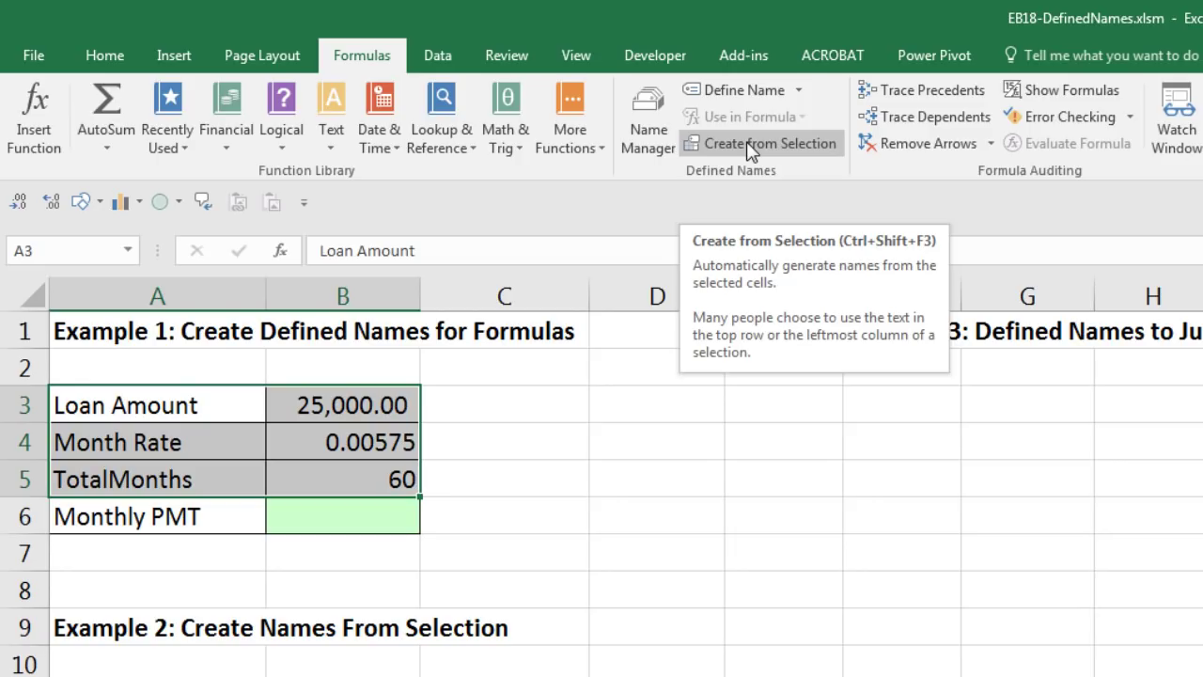
left_click(752, 151)
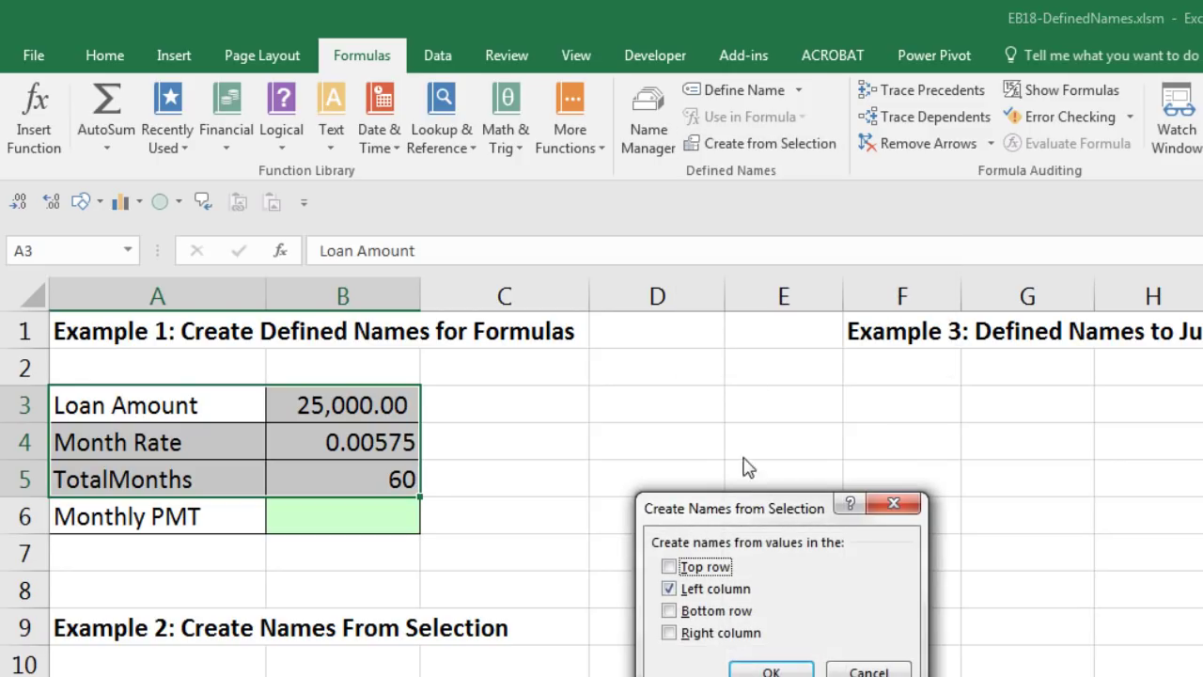
left_click_drag(739, 507, 588, 361)
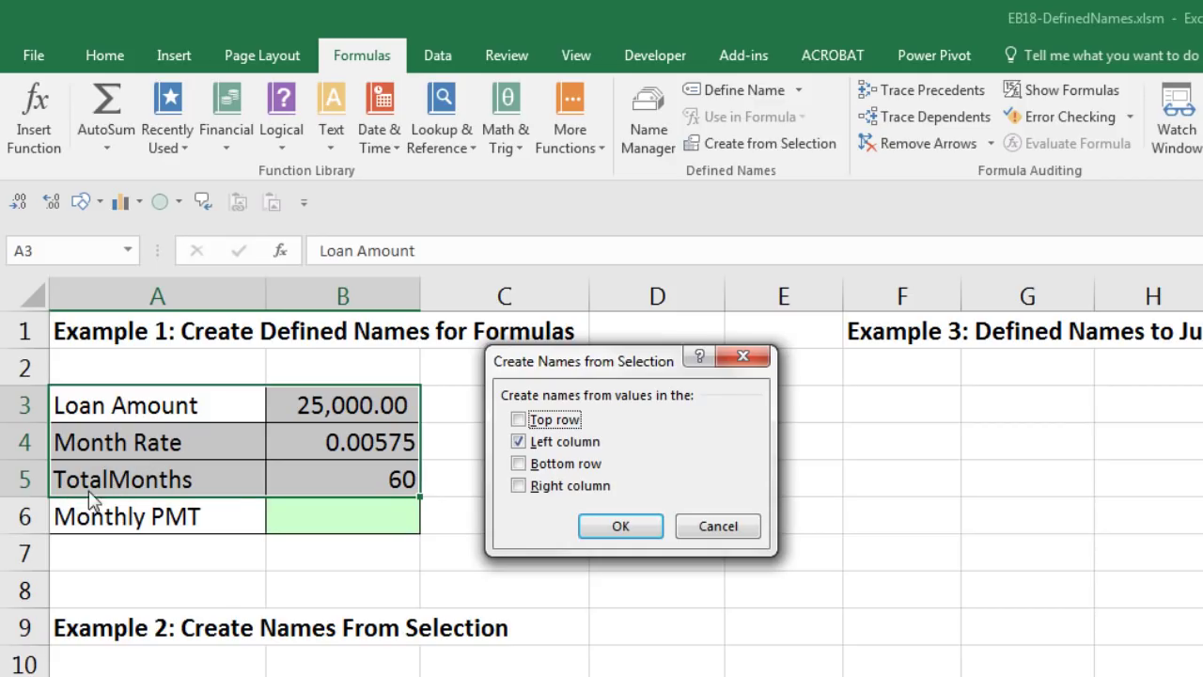
left_click(609, 534)
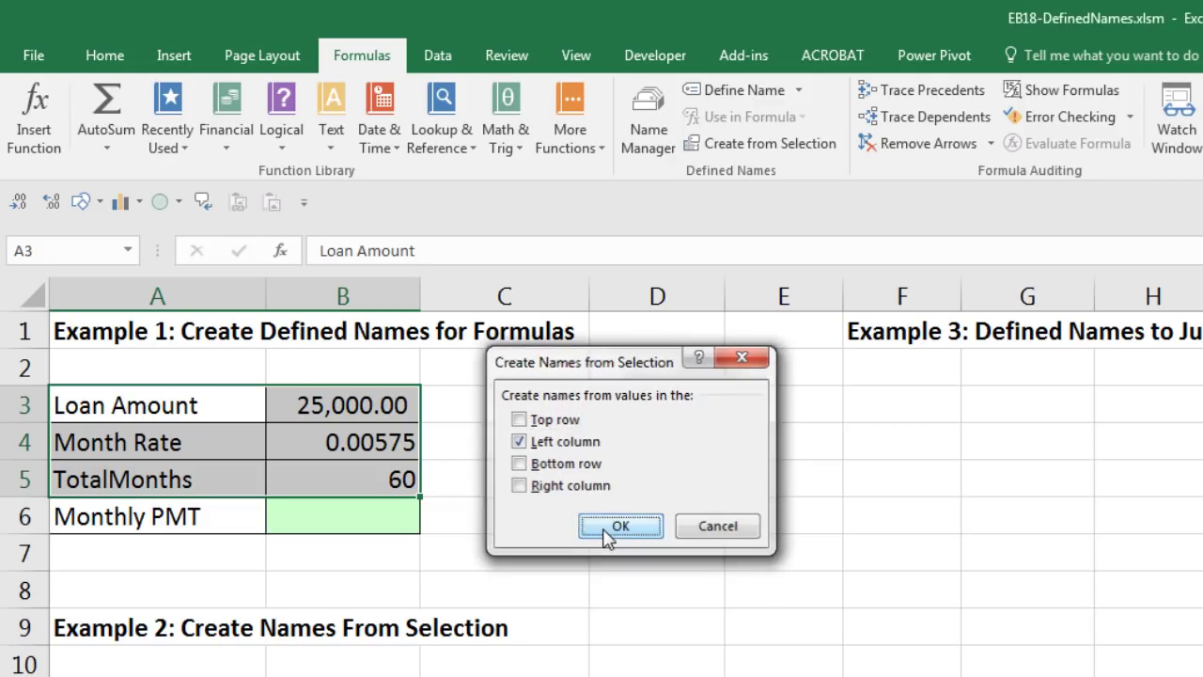
Step: Jump to the defined names Loan_Amount and TotalMonths to check which cells they refer to
left_click(128, 250)
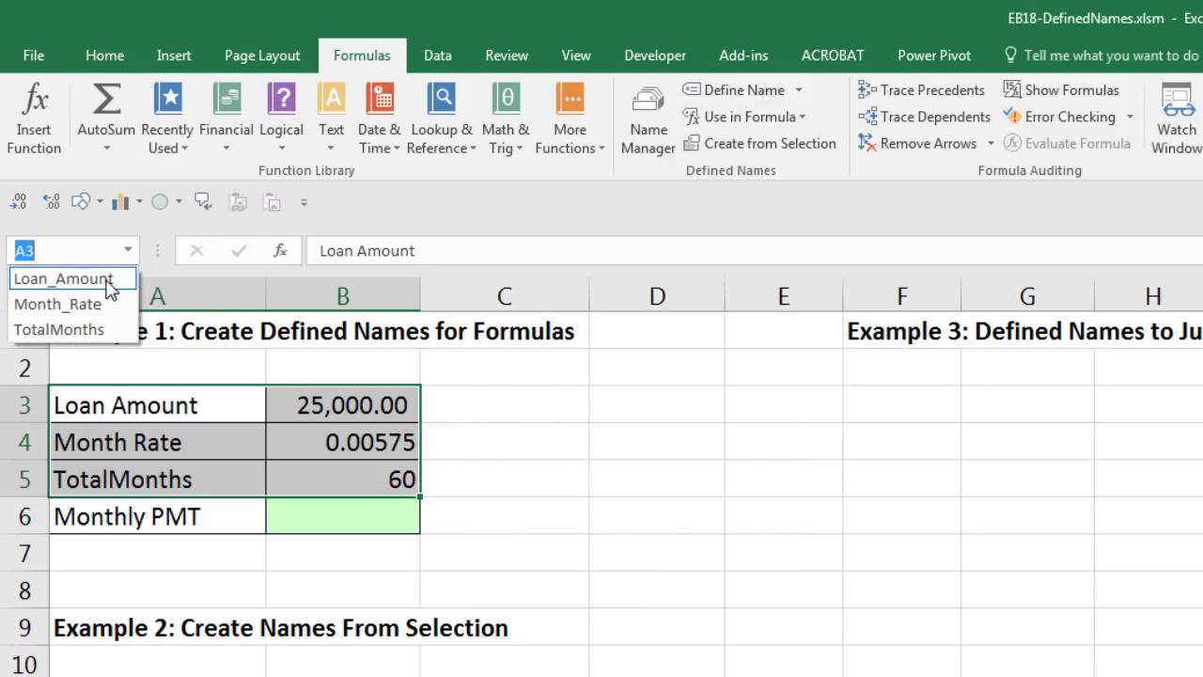
left_click(108, 280)
left_click(129, 250)
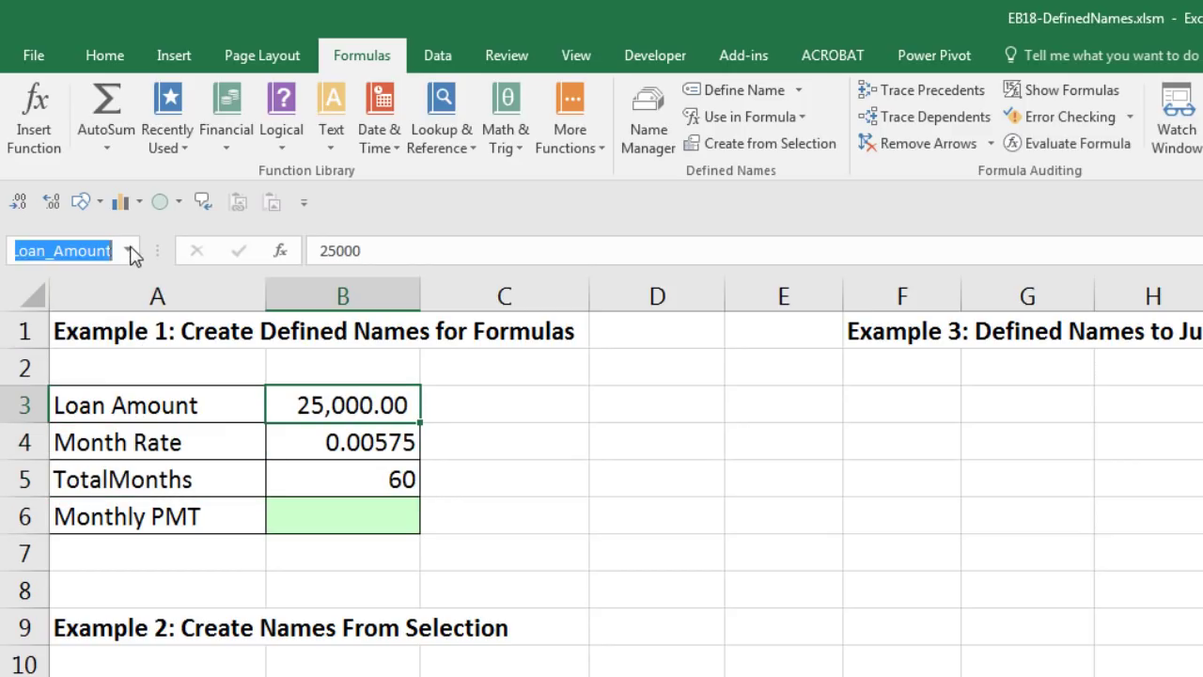
left_click(104, 330)
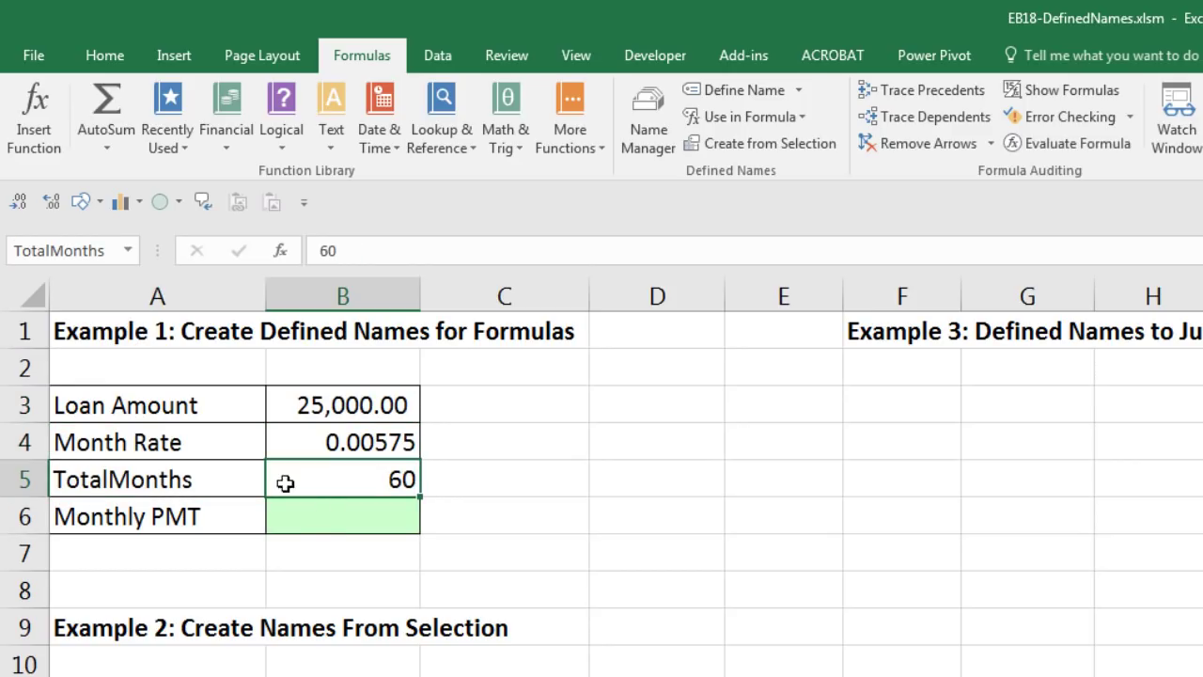
Step: Calculate the monthly payment in cell B6 with the formula =PMT(Month_Rate,TotalMonths,Loan_Amount), picking the named input cells
left_click(331, 518)
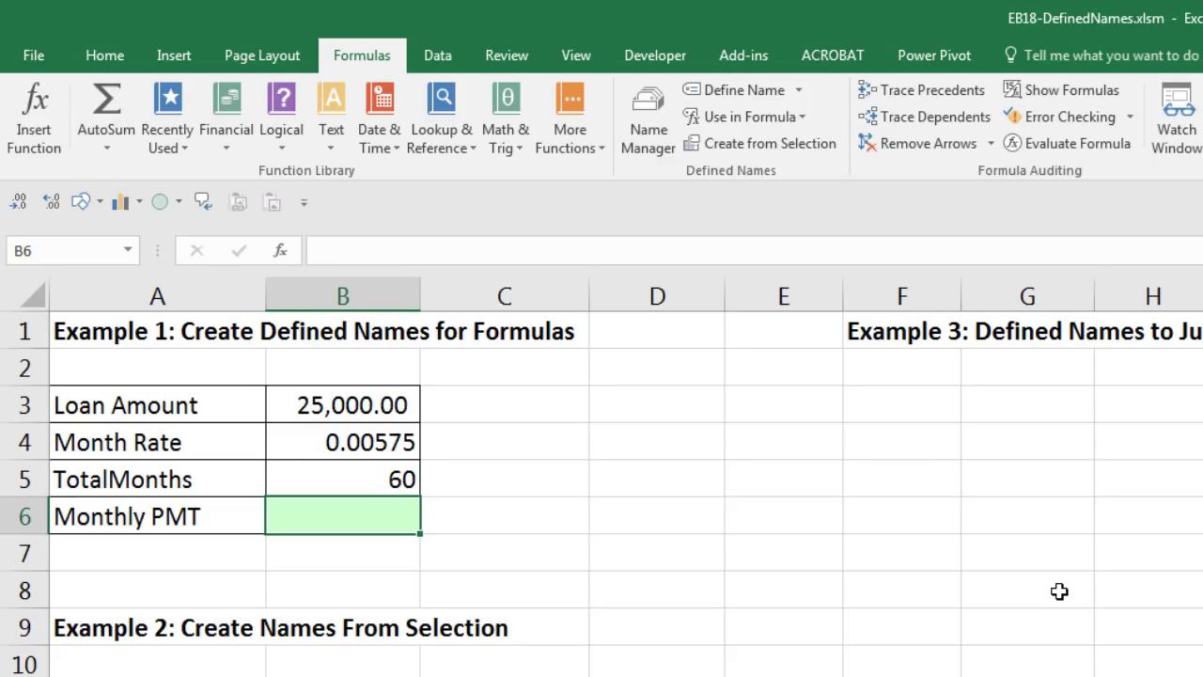
type("=pmt")
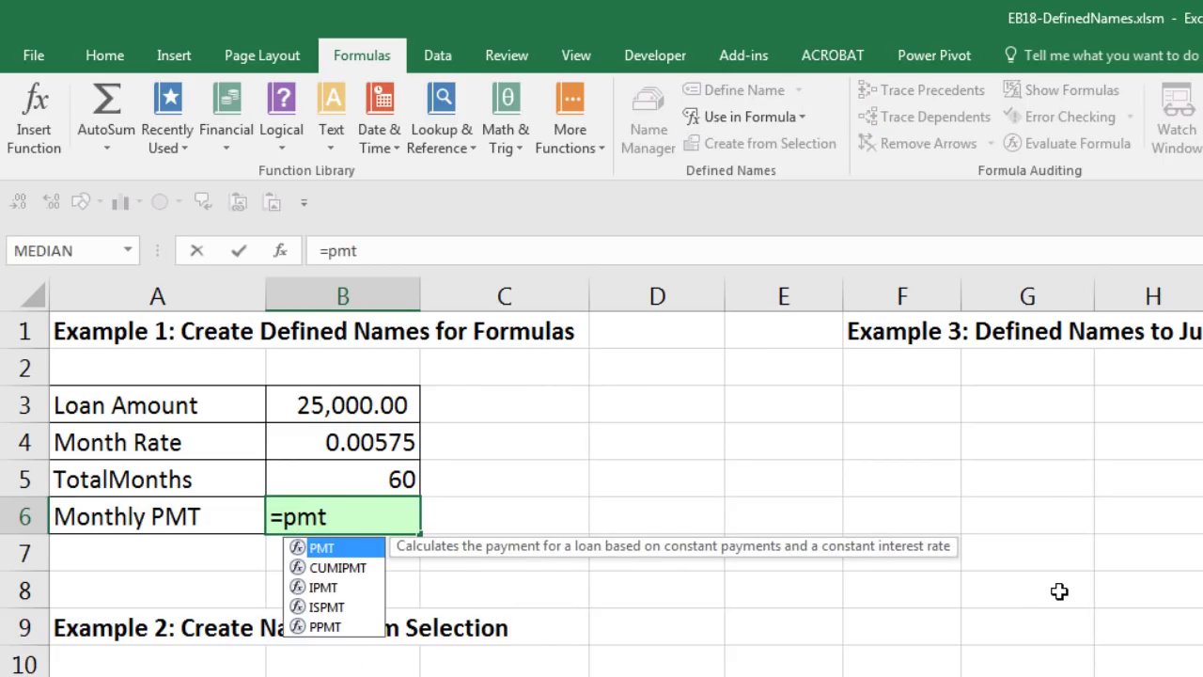
key("Tab")
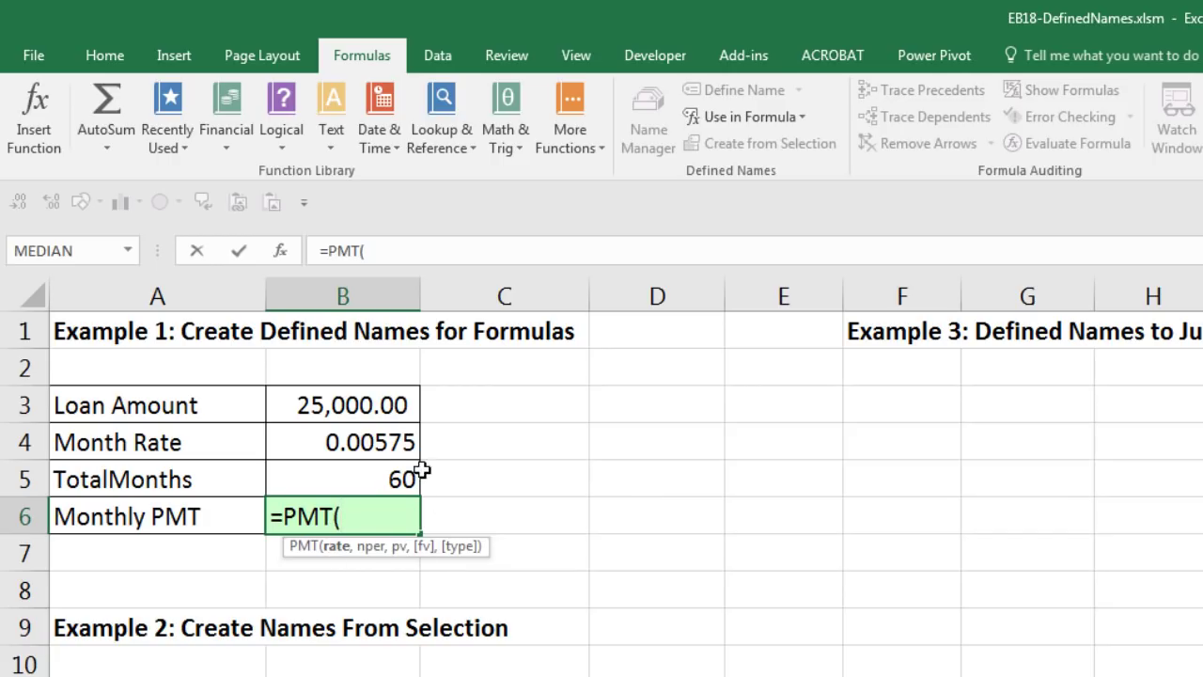
left_click(389, 444)
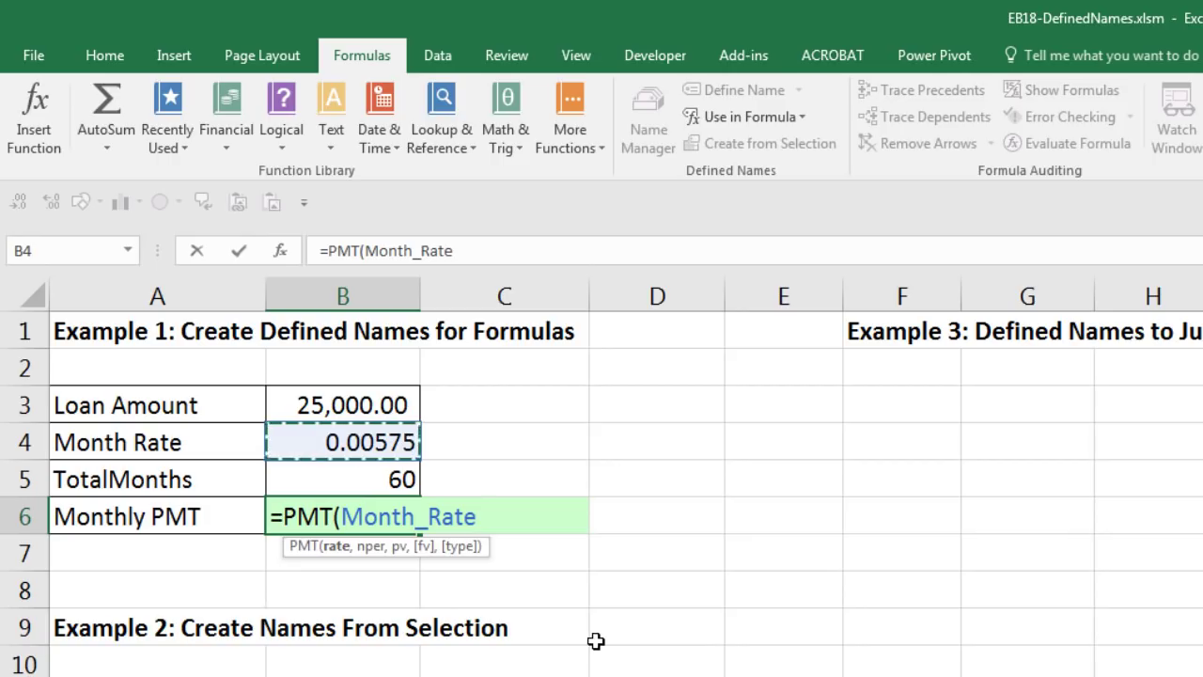
type(",")
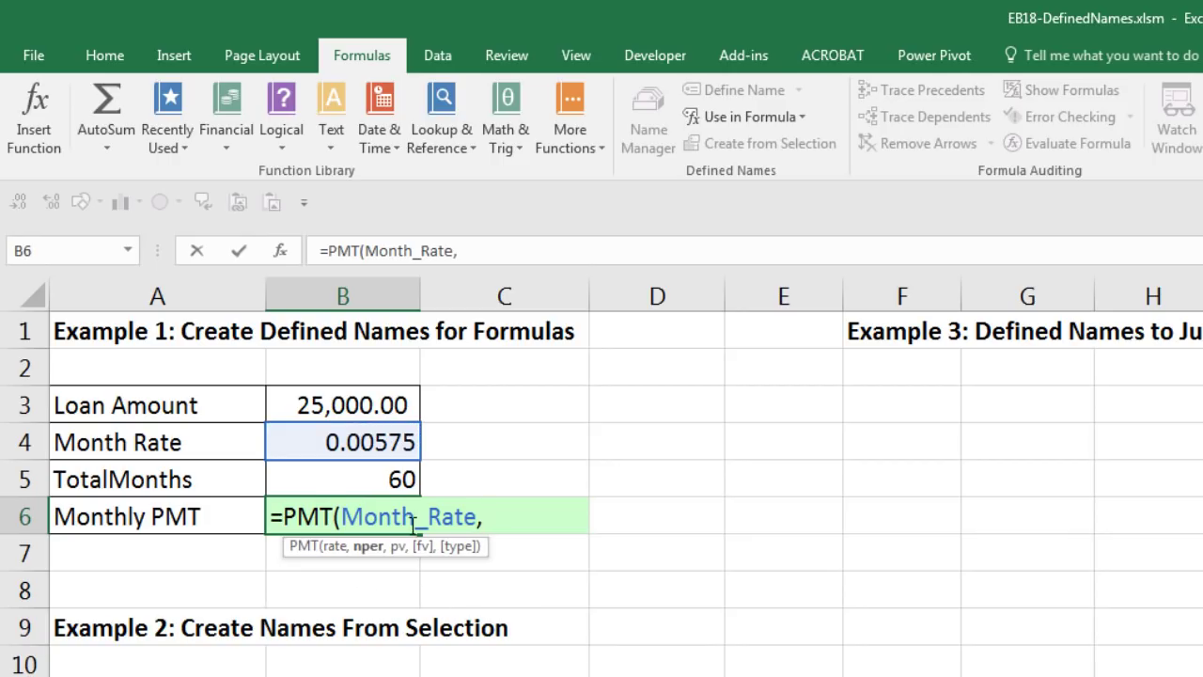
left_click(392, 479)
type(",")
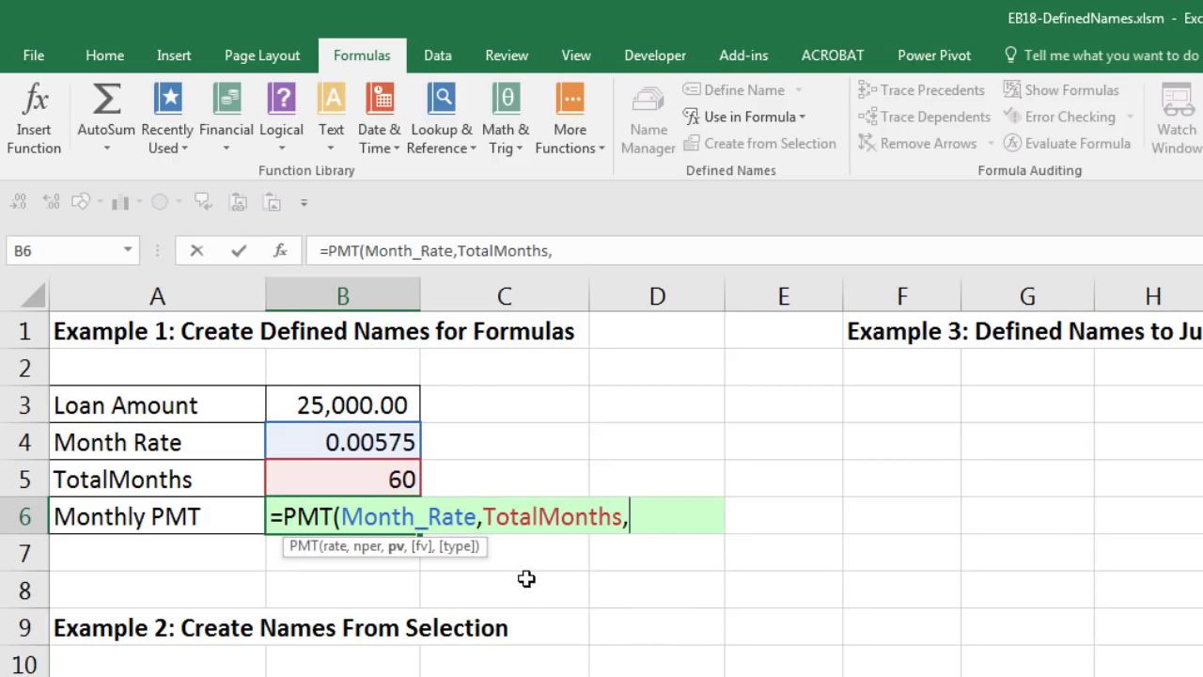
left_click(375, 406)
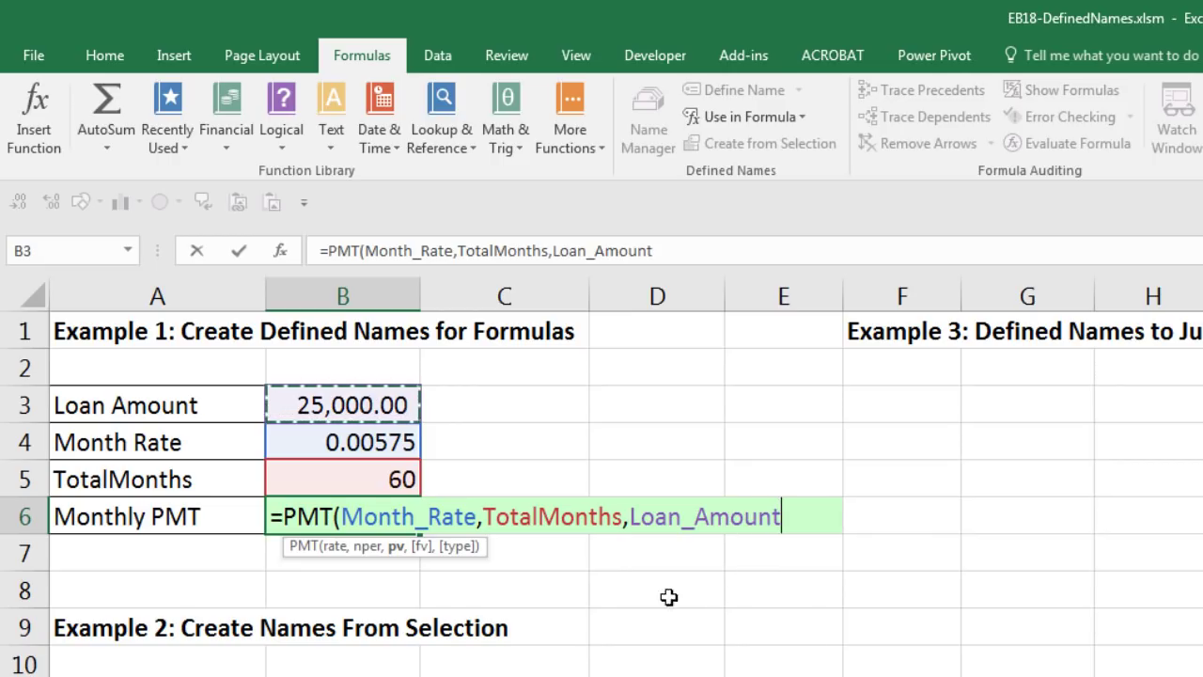
type(")")
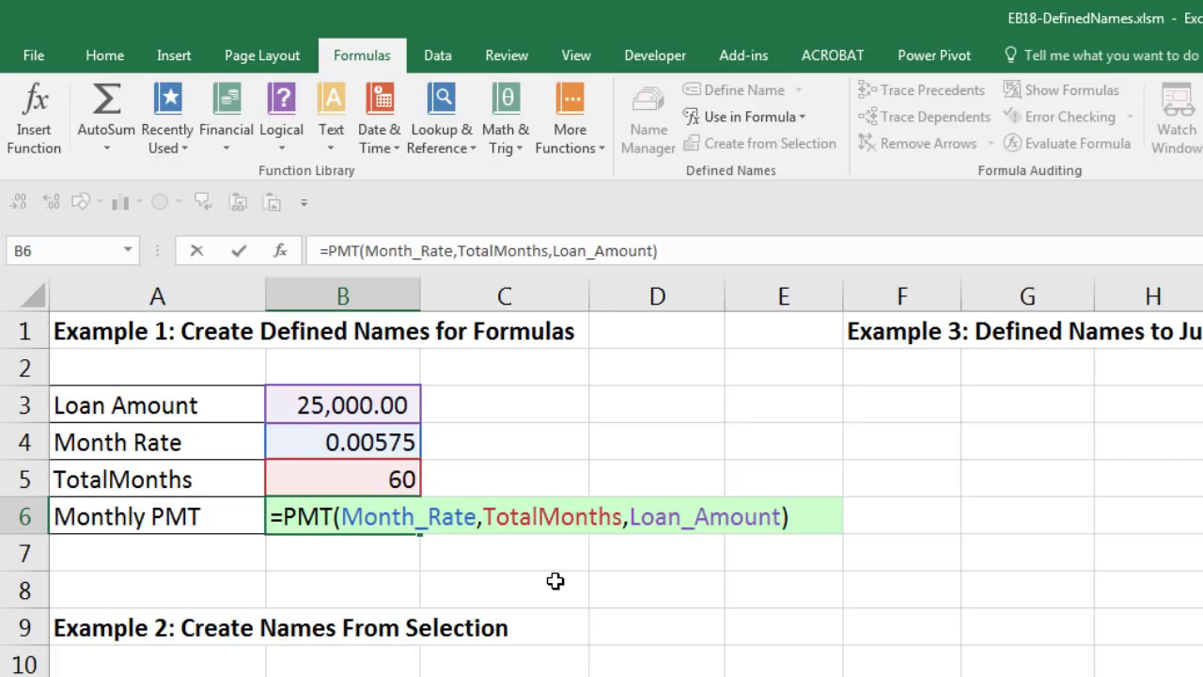
key("Return")
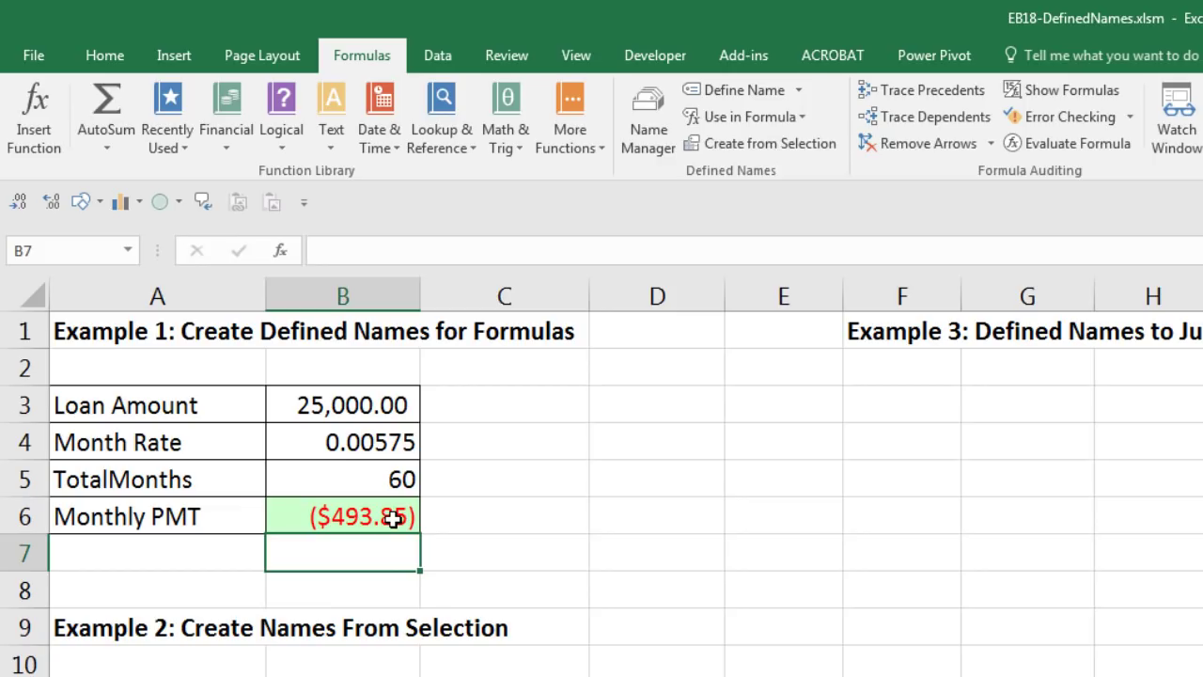
Step: Rename the defined name TotalMonths as Total_Months in the Name Manager and close the manager
left_click(649, 137)
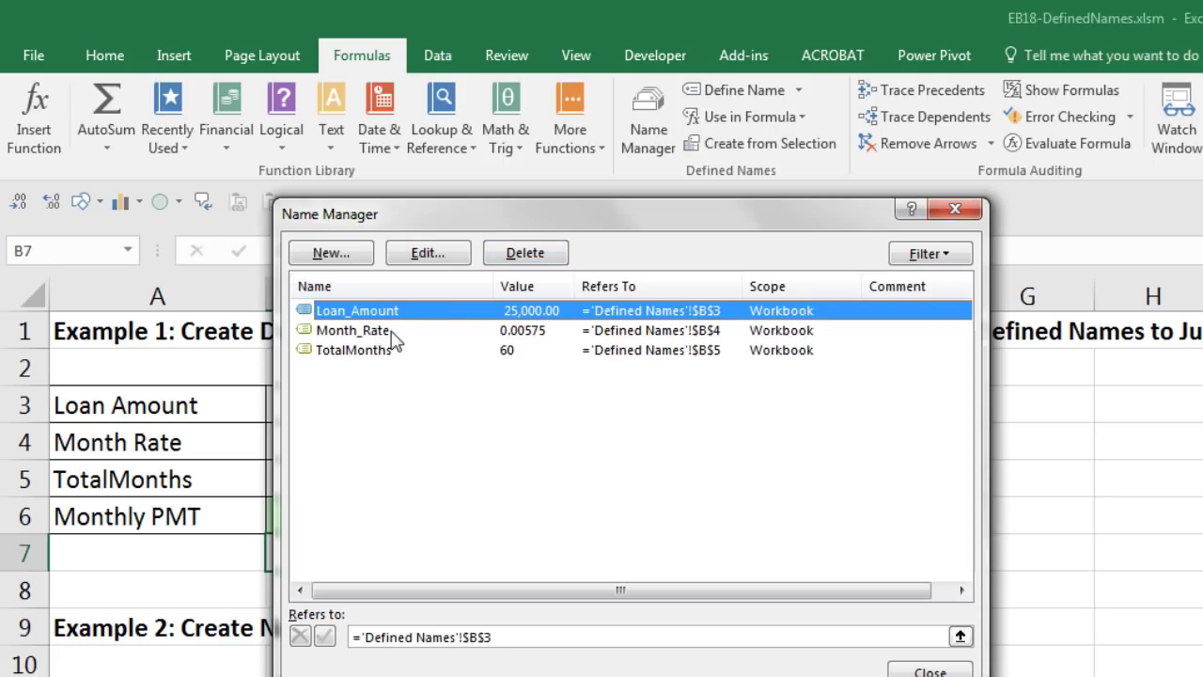
left_click(370, 356)
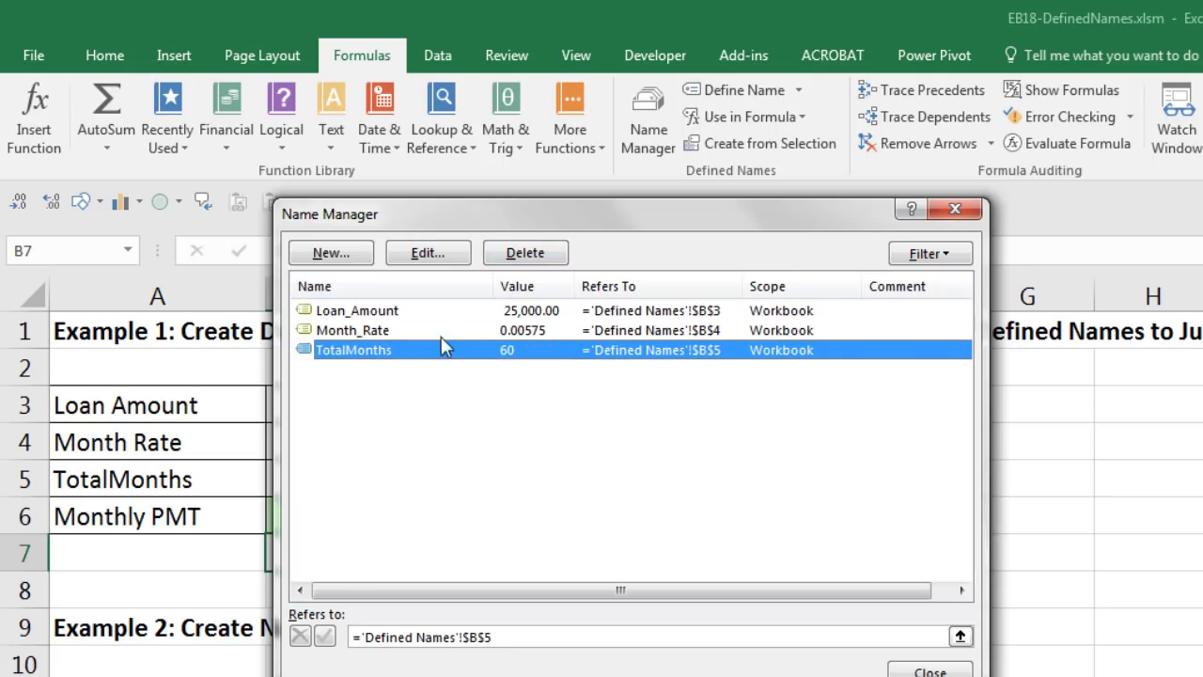
left_click(443, 256)
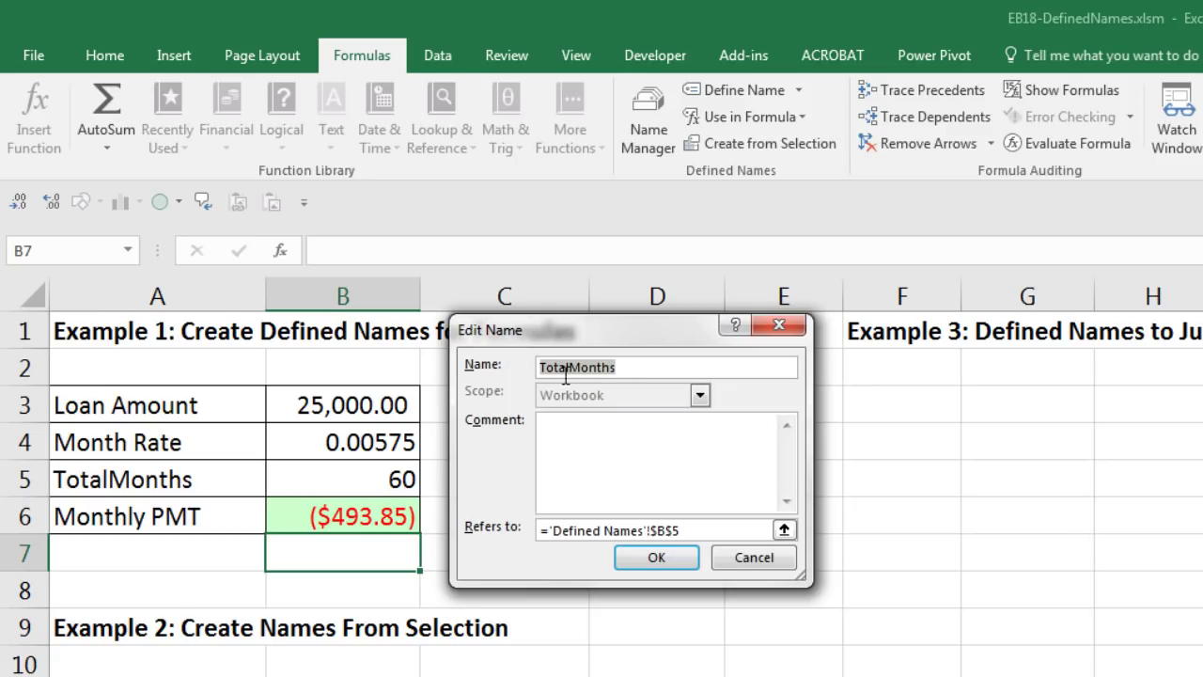
left_click(573, 371)
type("_")
left_click(663, 556)
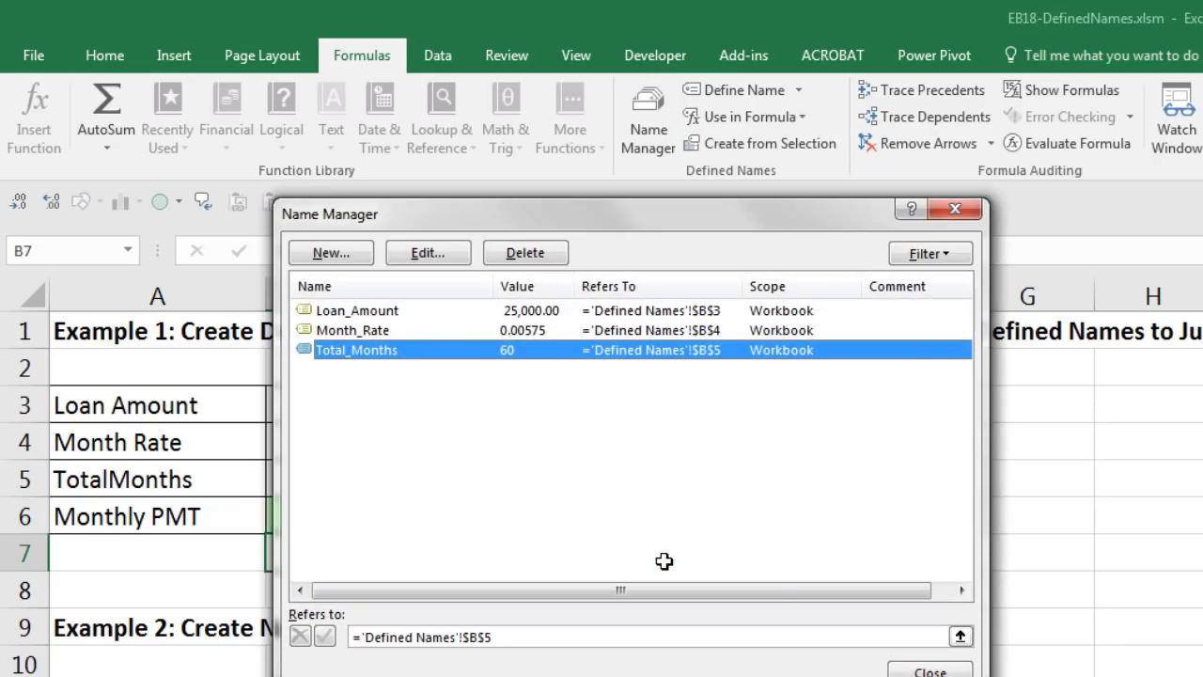
left_click(931, 671)
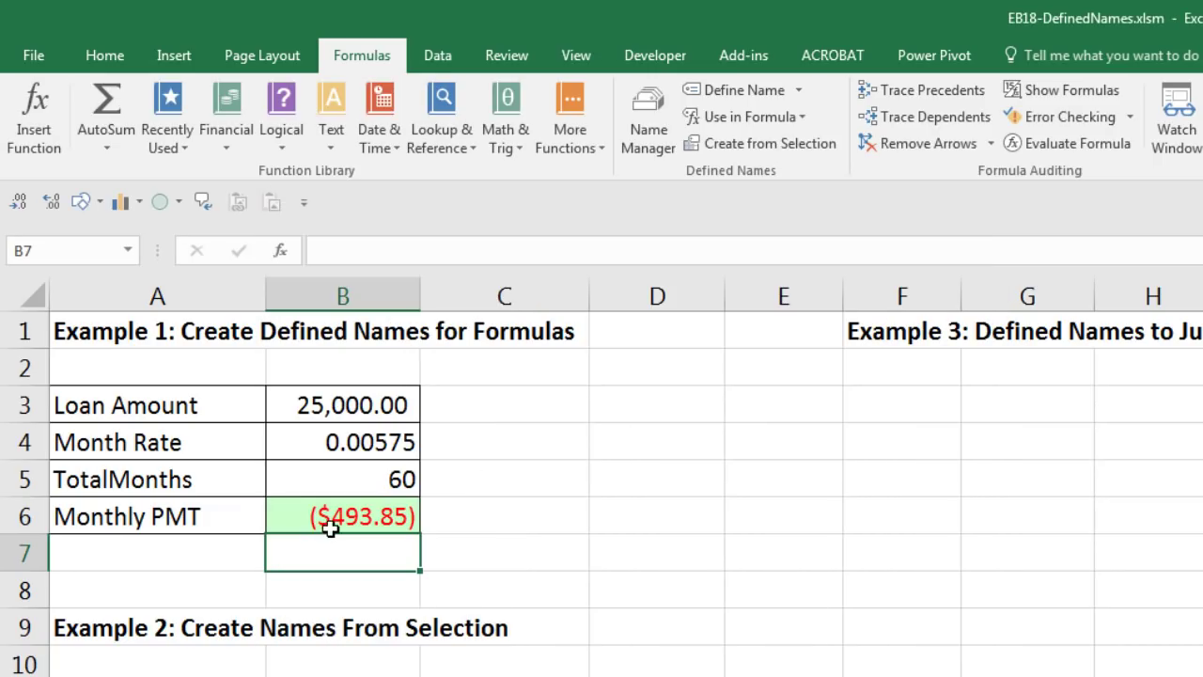
Step: Examine the PMT formula in cell B6 for the renamed argument, leaving the formula unedited
left_click(336, 519)
key("F2")
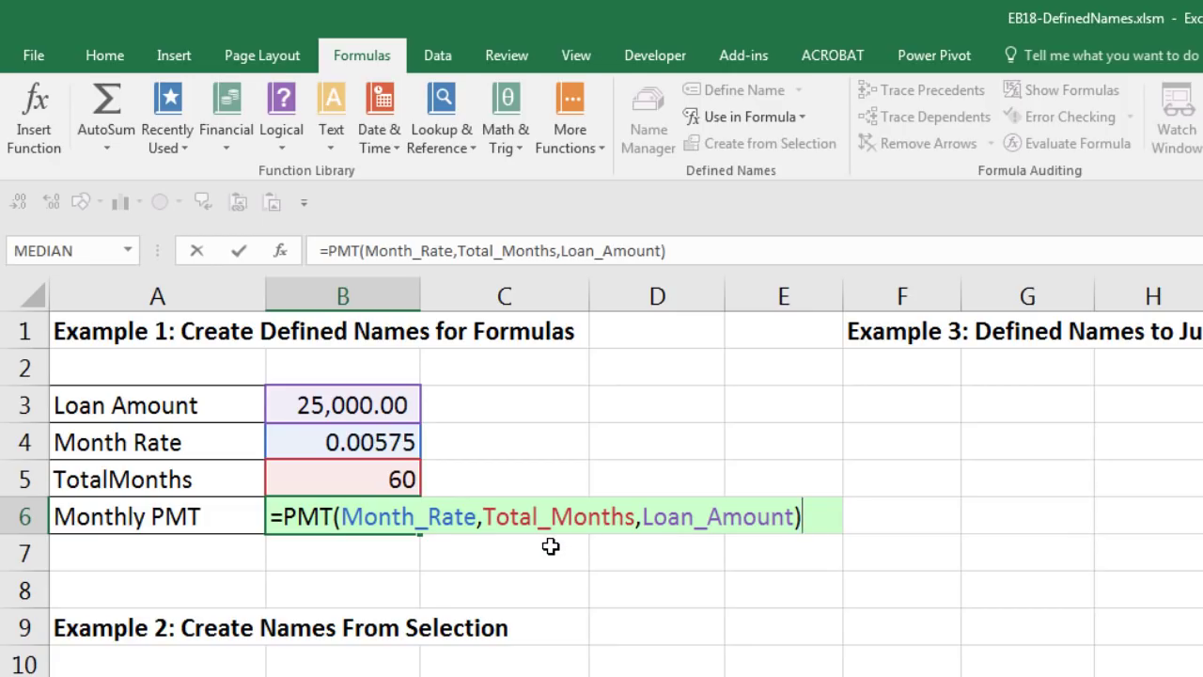
key("Escape")
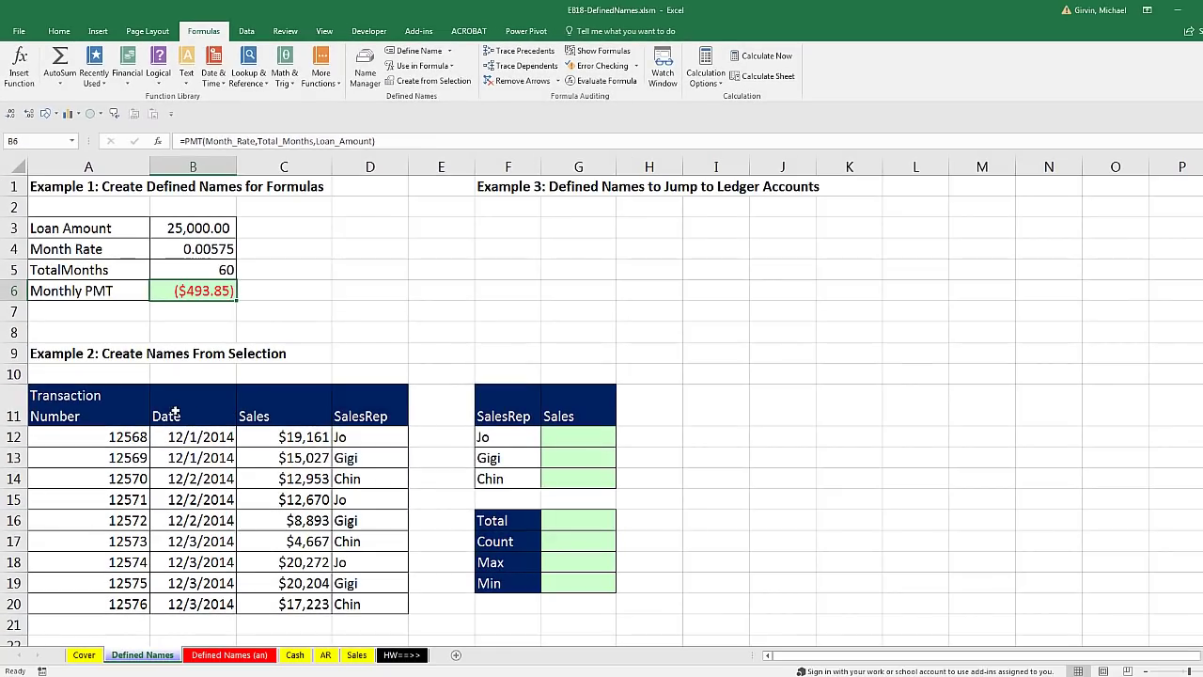
Step: Create defined names from selection B11:D20 using only the top-row labels, and jump to the name Sales to check its range
left_click_drag(174, 414, 357, 603)
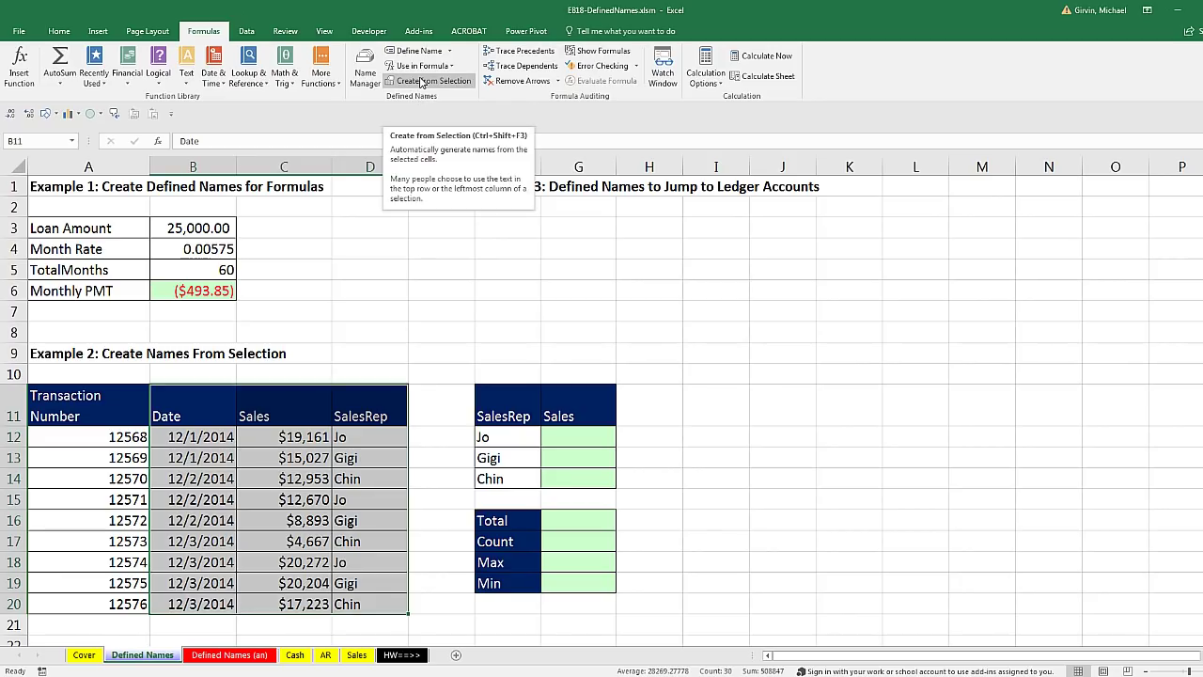
key("ctrl+shift+F3")
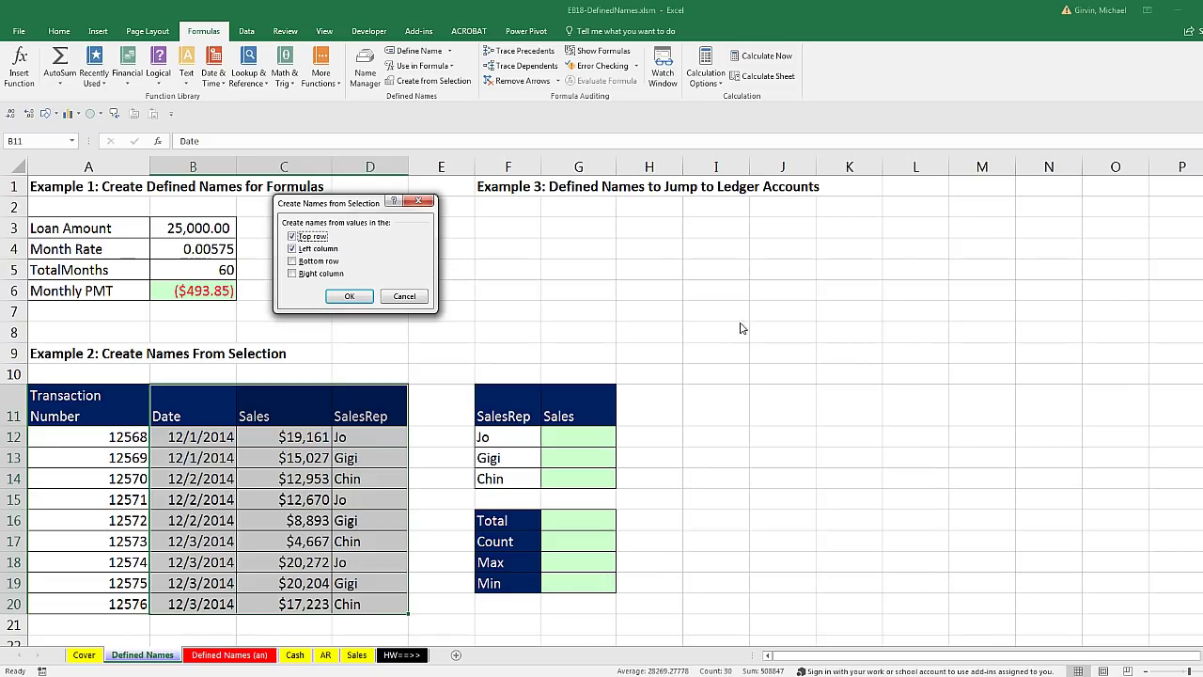
left_click_drag(361, 210, 481, 435)
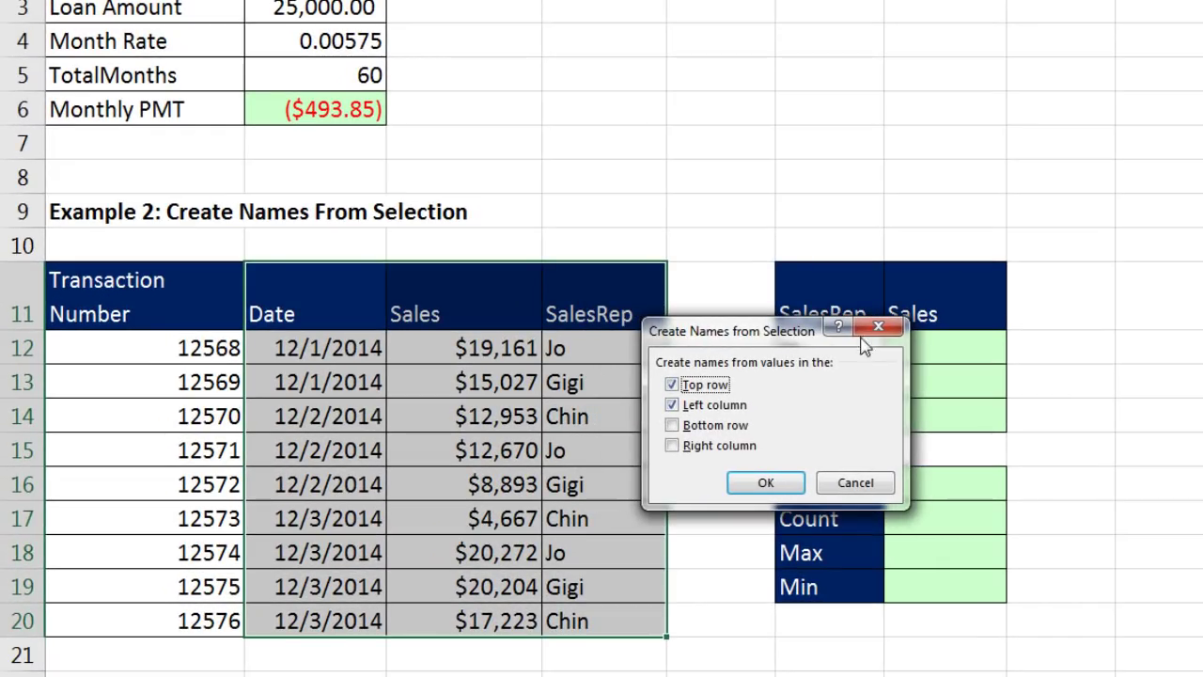
left_click(673, 405)
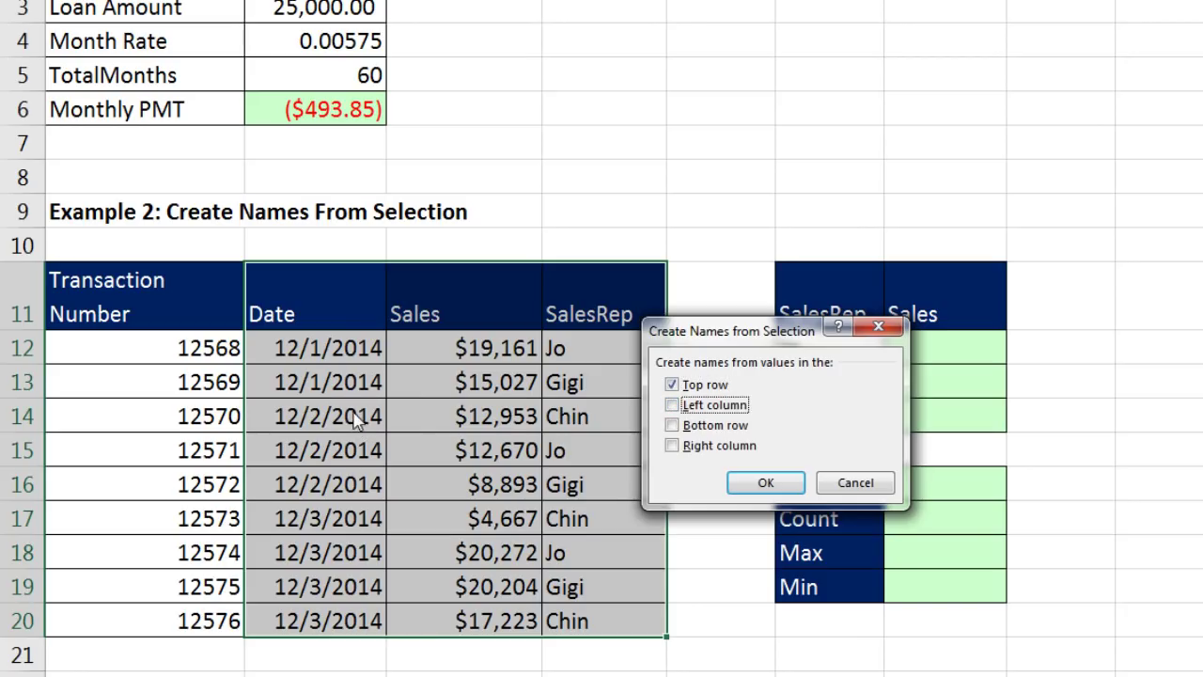
left_click(768, 483)
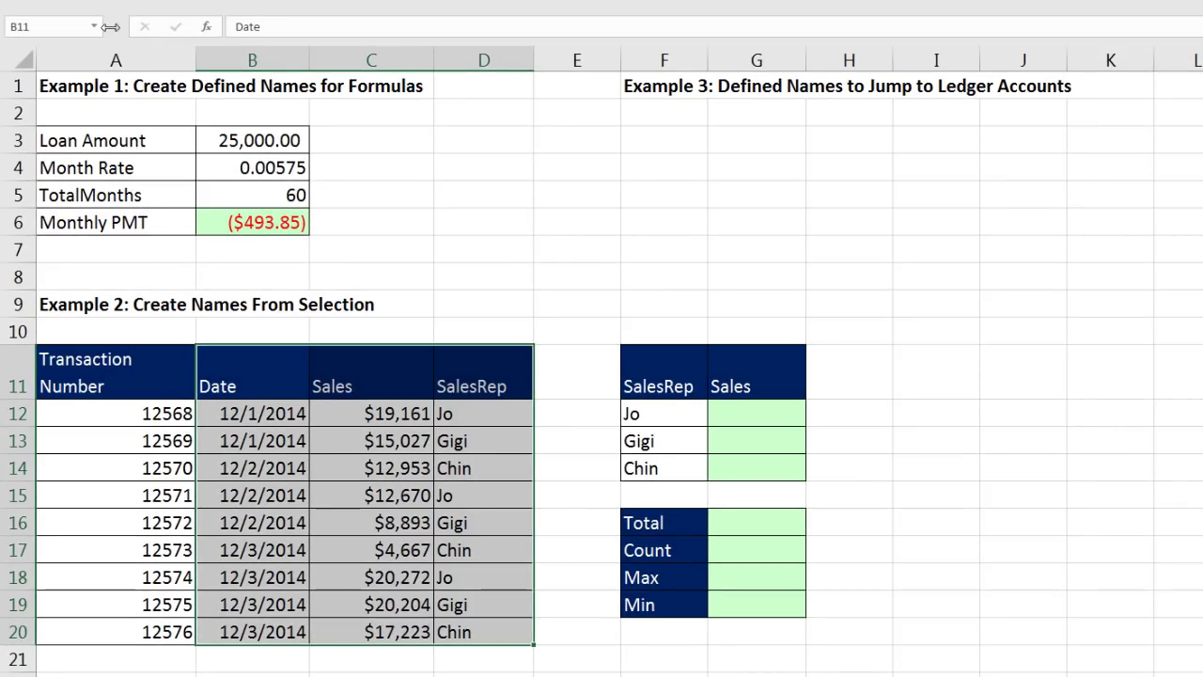
left_click(94, 25)
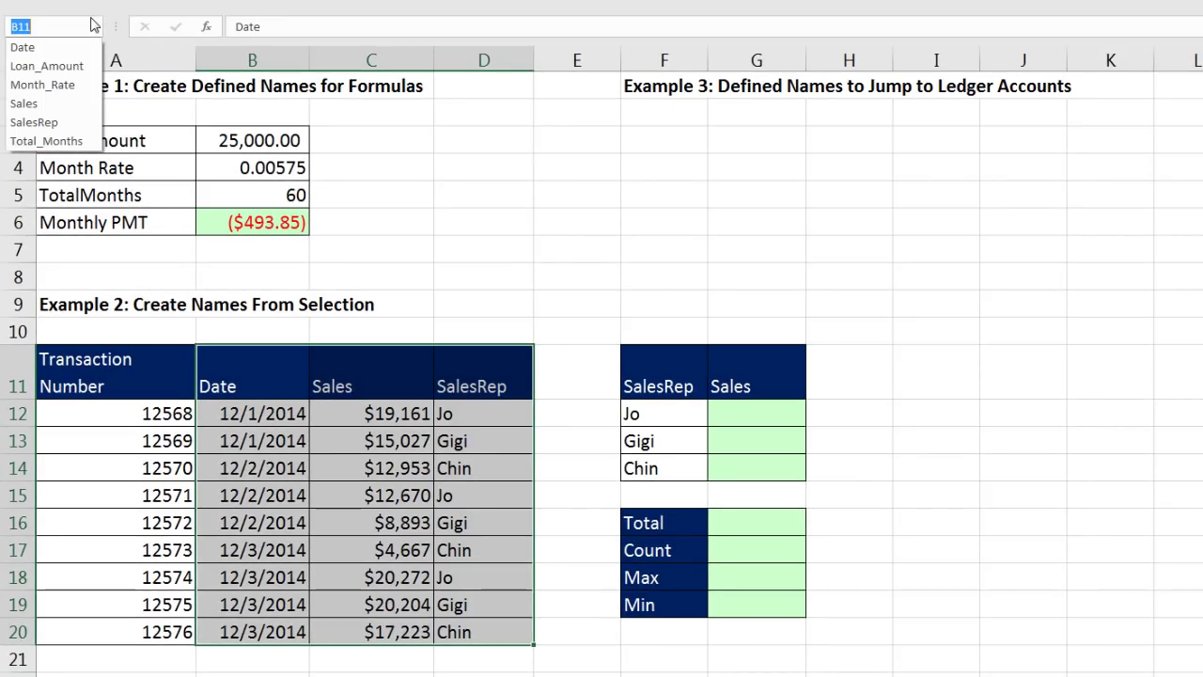
left_click(52, 103)
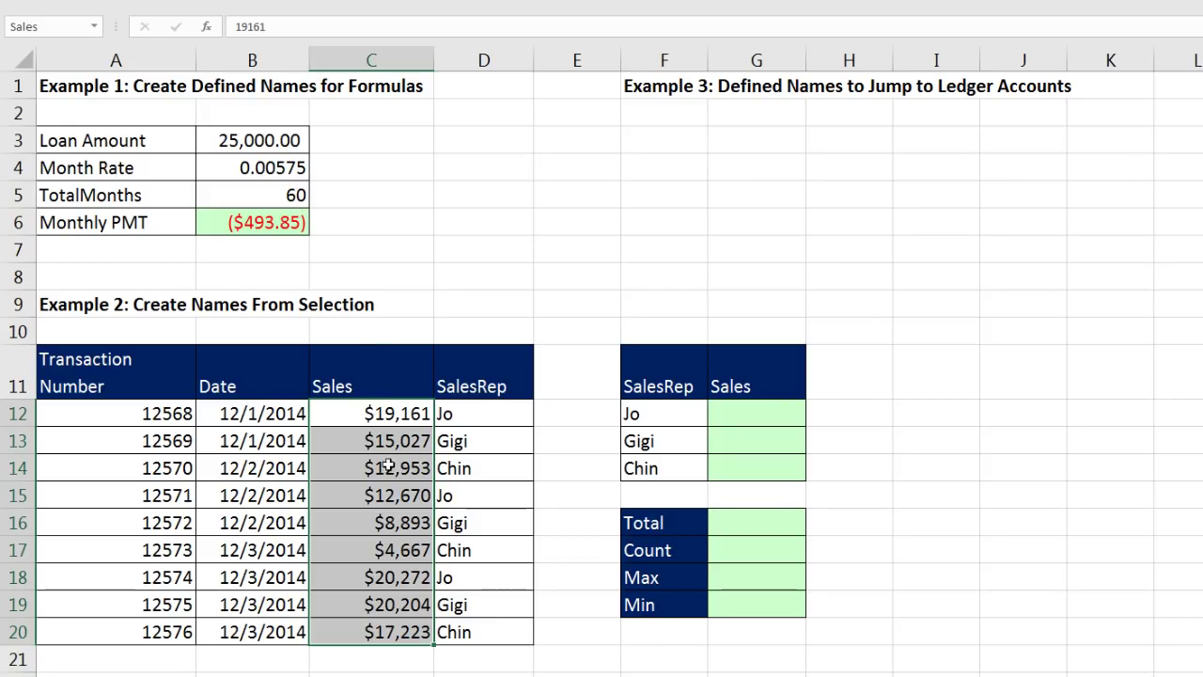
Step: Enter the formula =SUMIFS(Sales,SalesRep,F12) in cell G12 to add up the first sales rep's sales
left_click(740, 410)
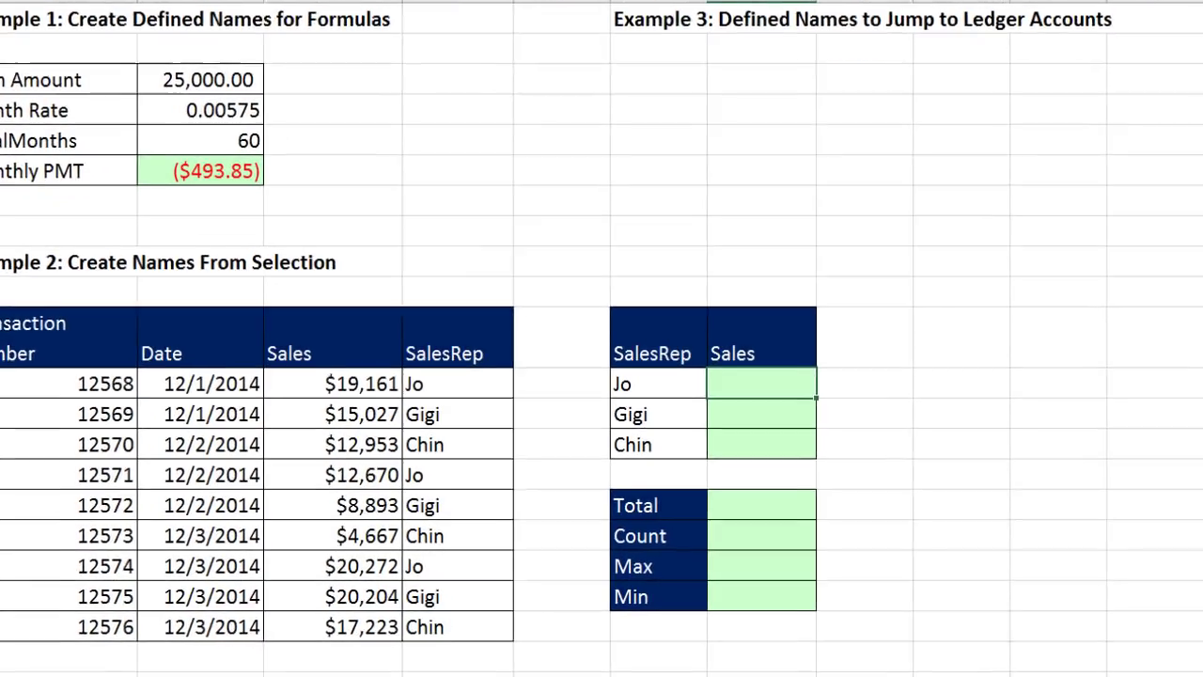
type("=s")
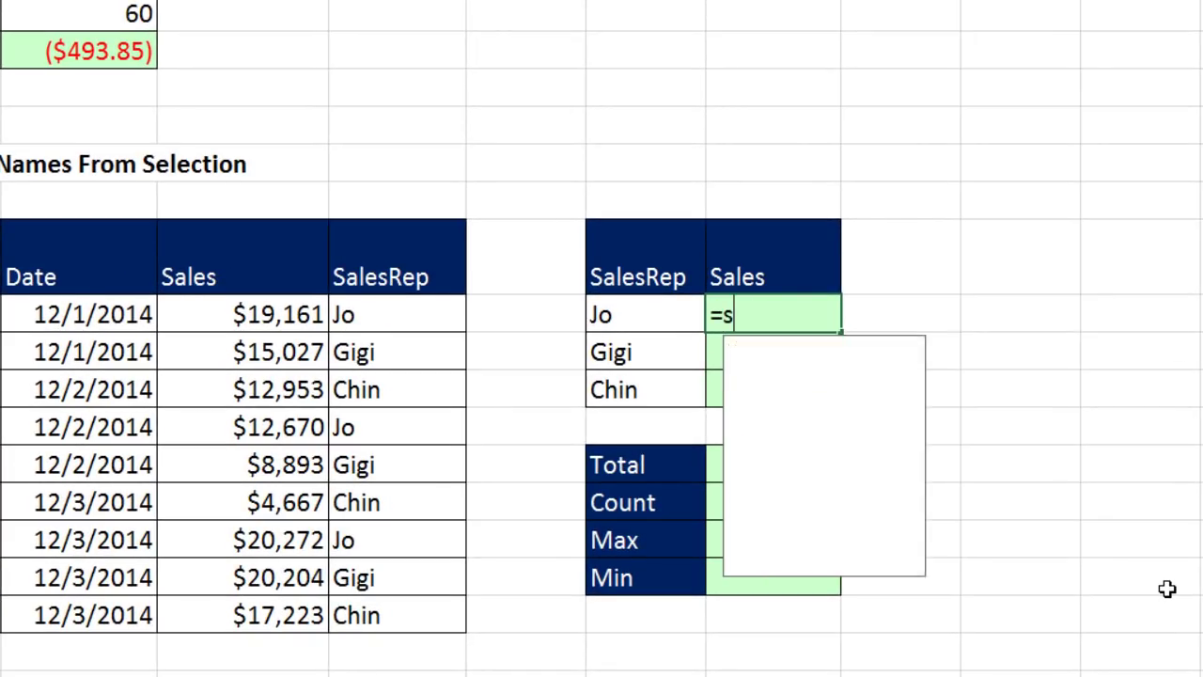
type("umifs")
key("Tab")
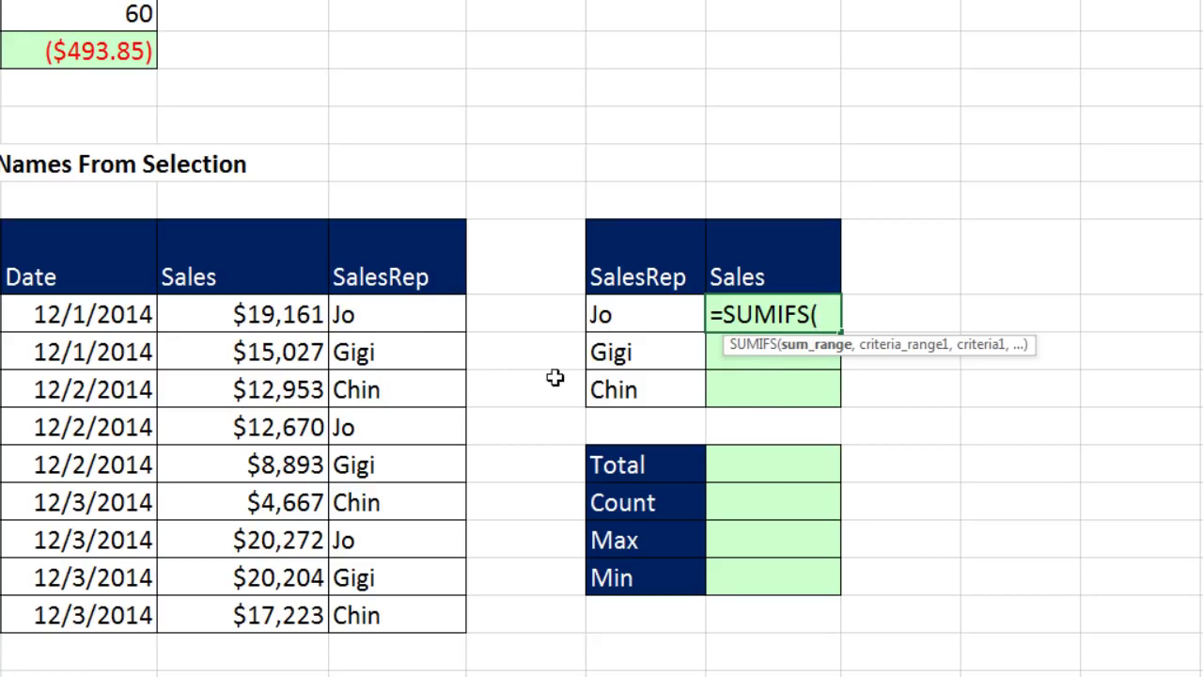
left_click_drag(274, 314, 280, 606)
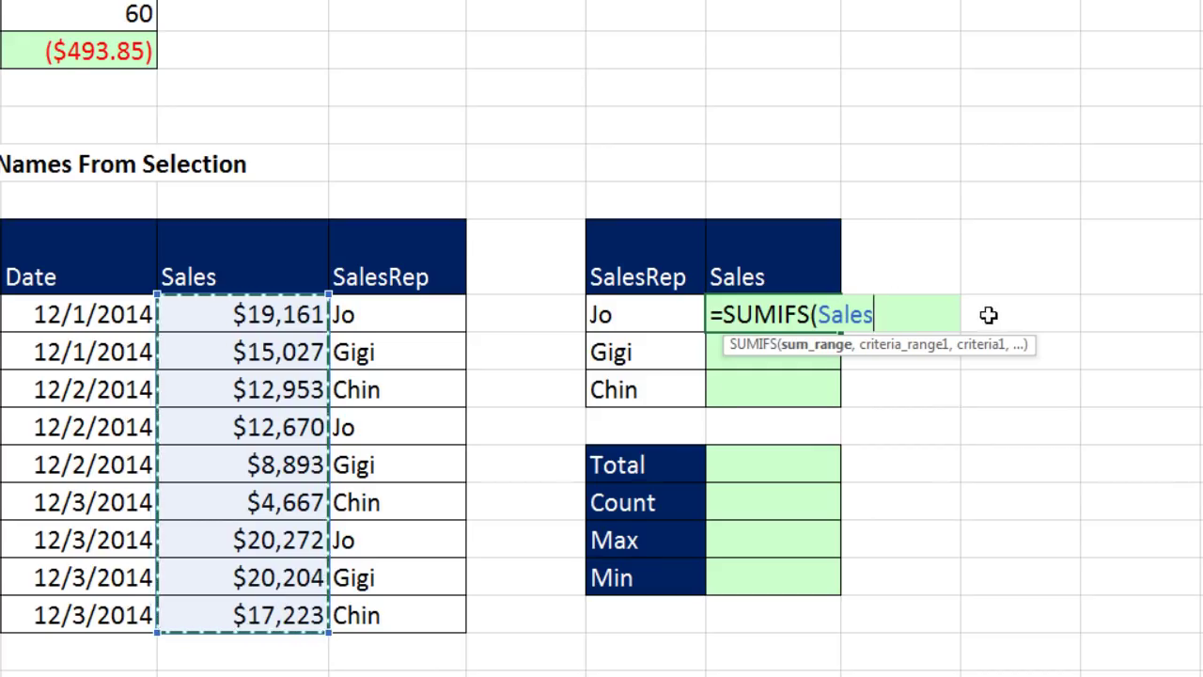
type(",")
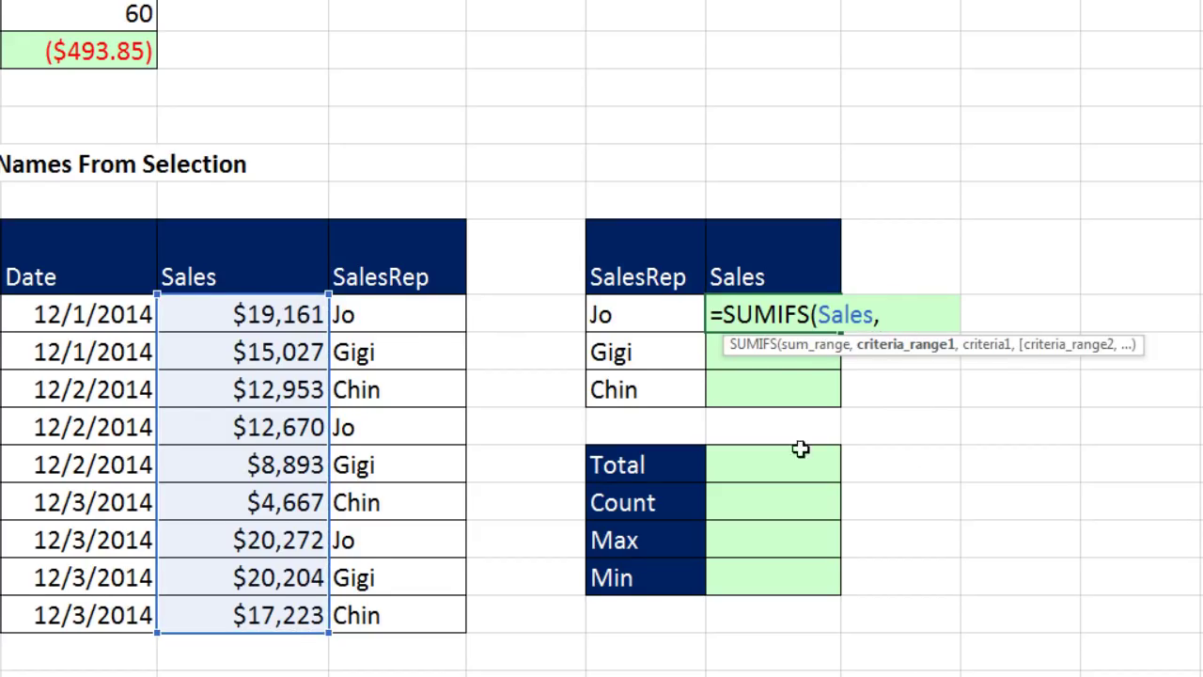
type("s")
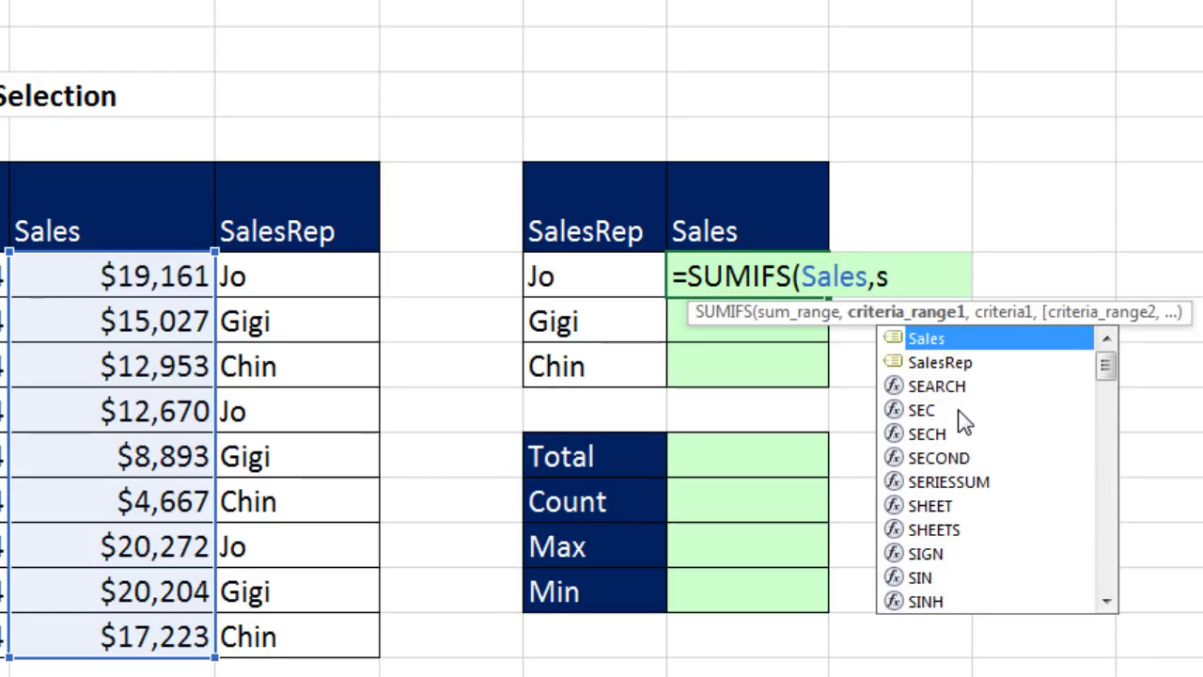
key("Down")
key("Tab")
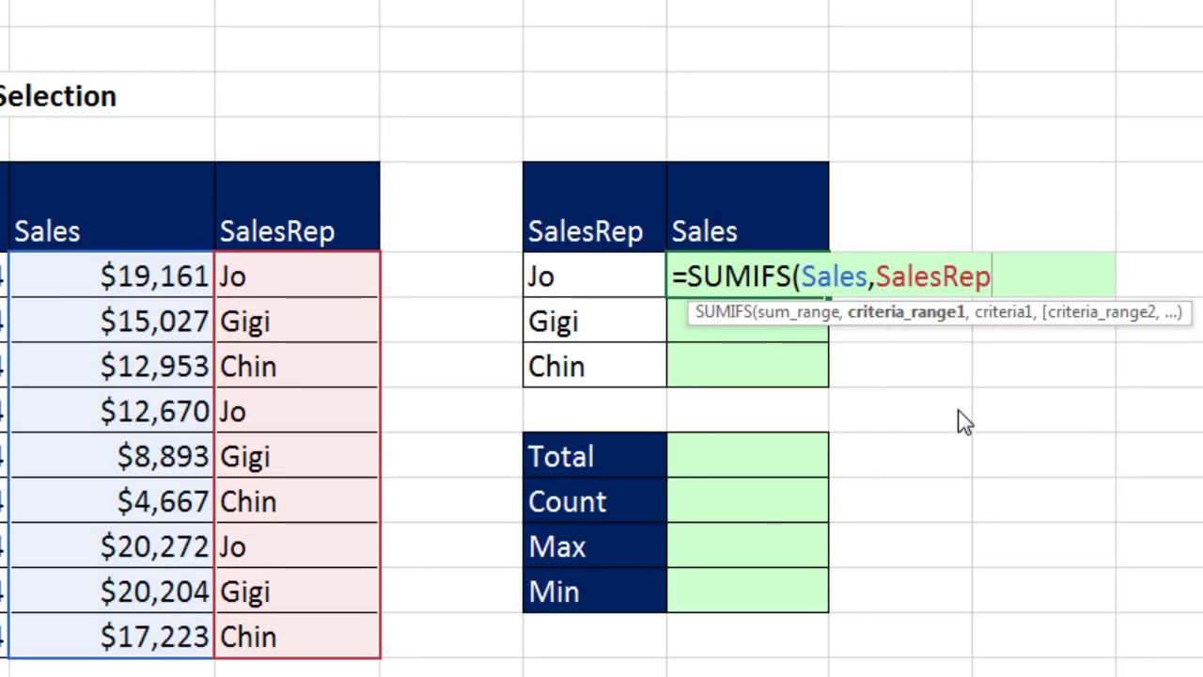
type(",")
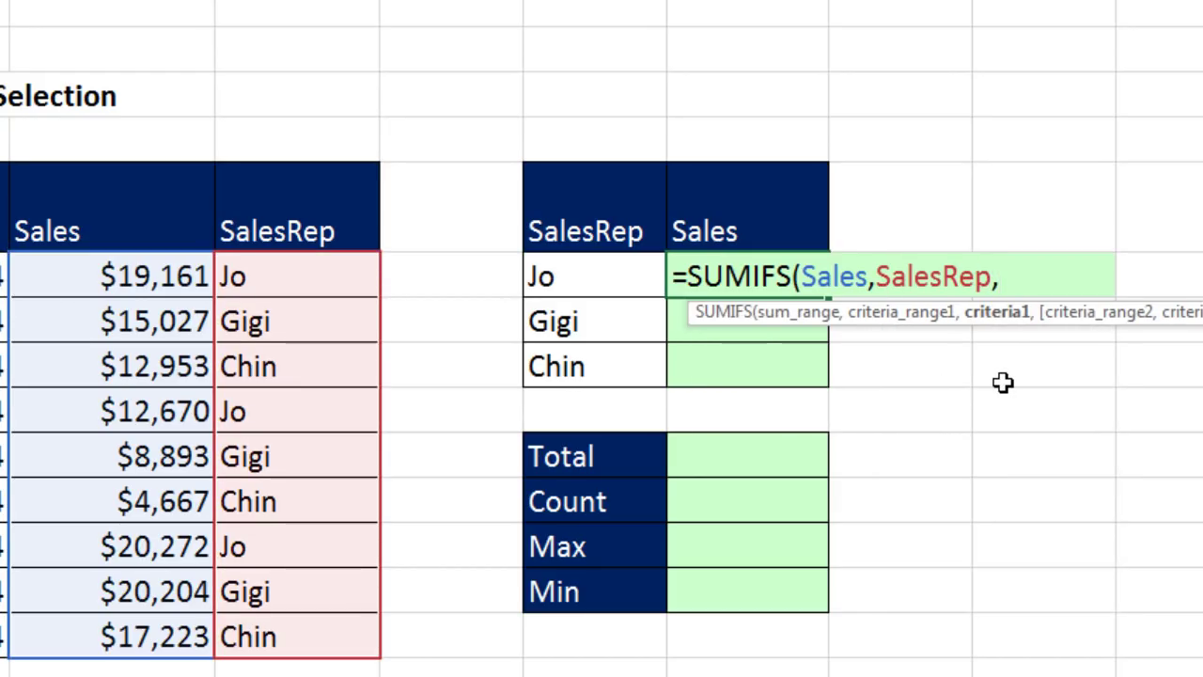
key("Left")
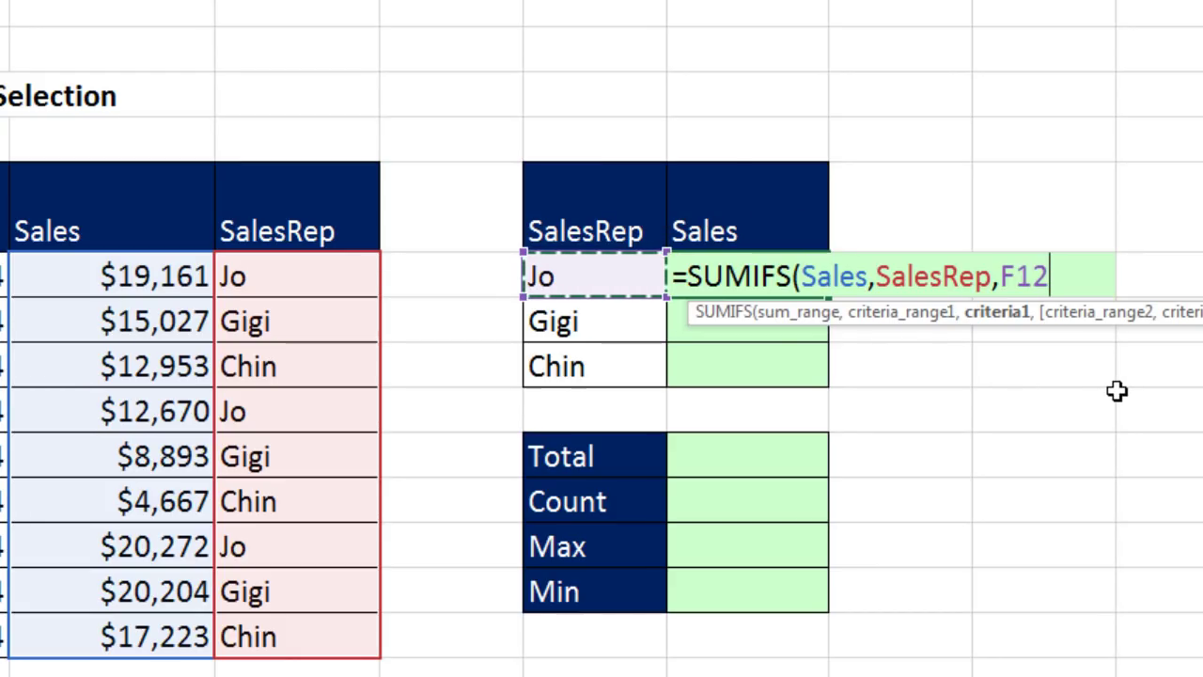
type(")")
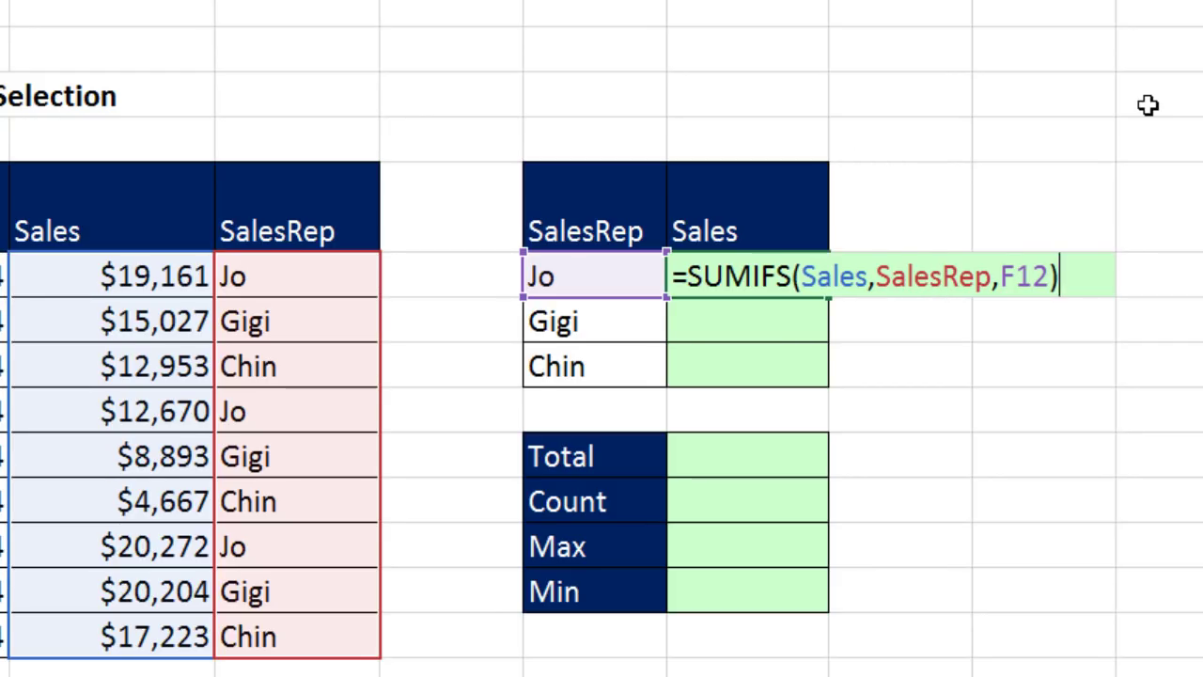
key("ctrl+Return")
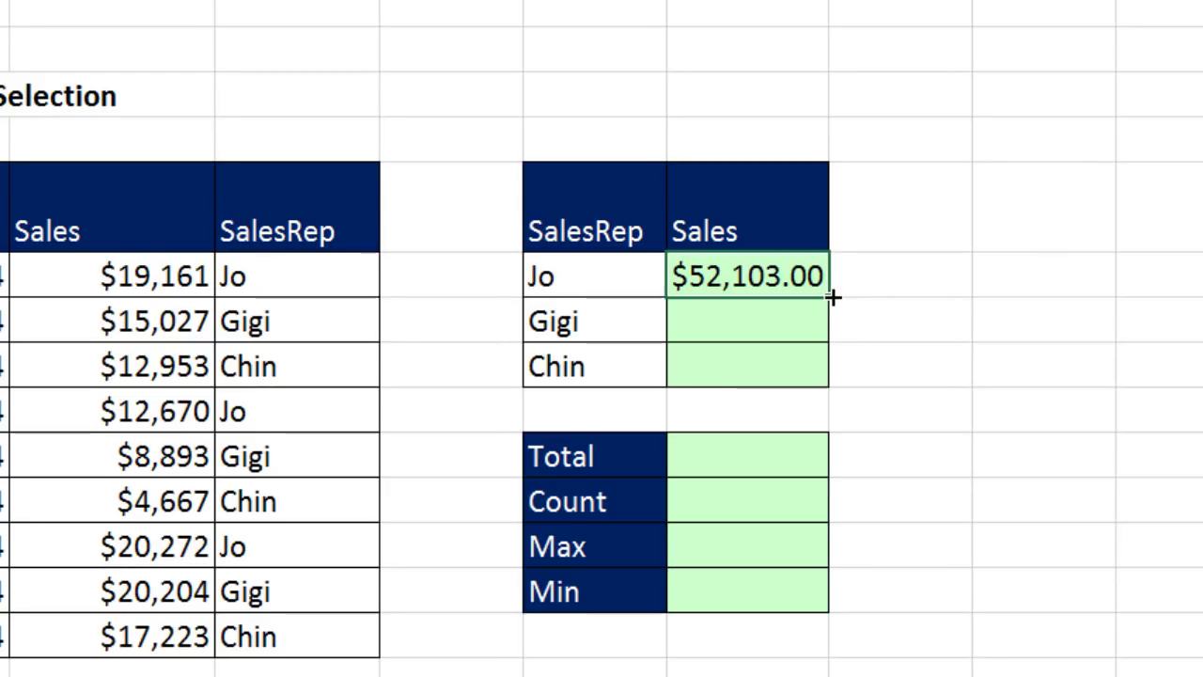
Step: Copy the SUMIFS formula from G12 down through G14 and select the last copied cell
left_click_drag(838, 298, 840, 399)
left_click(780, 374)
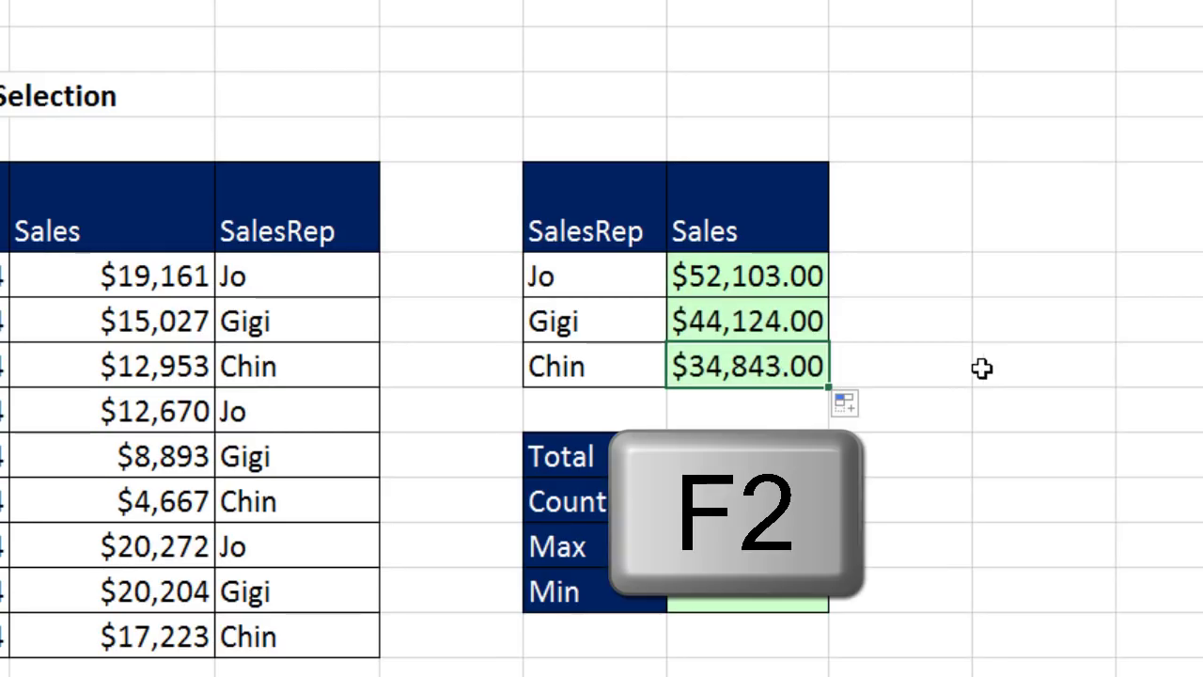
Step: Examine the copied SUMIFS formula in cell G14 and its referenced ranges, leaving it unedited
key("F2")
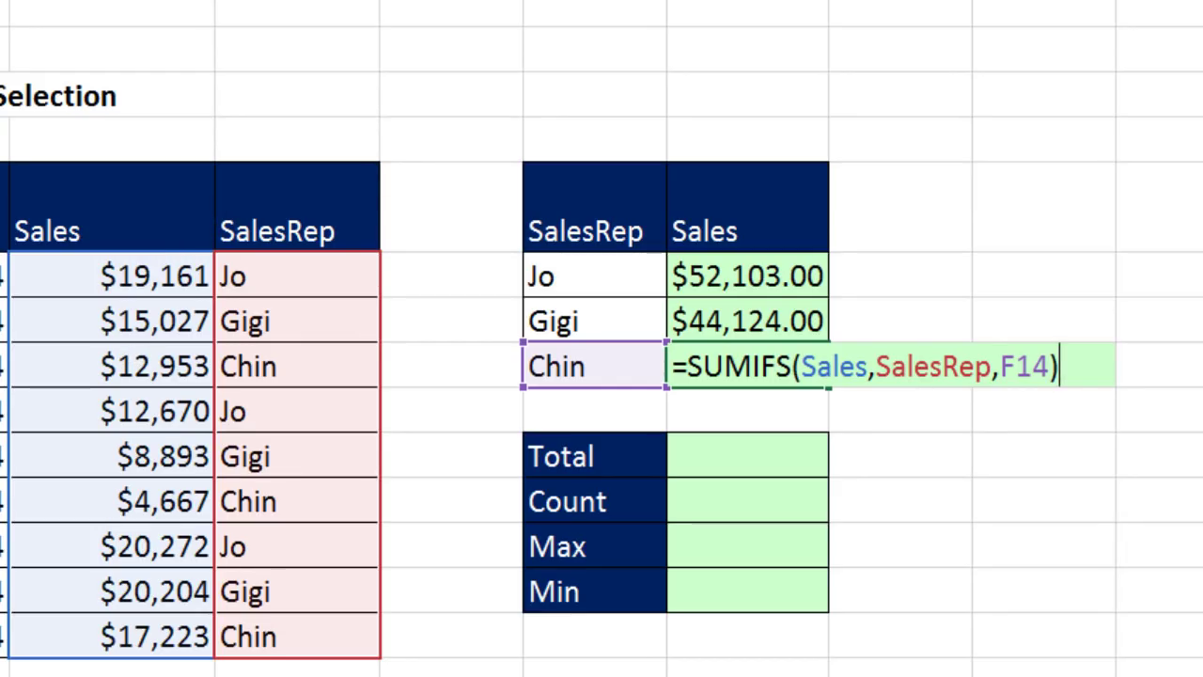
key("Return")
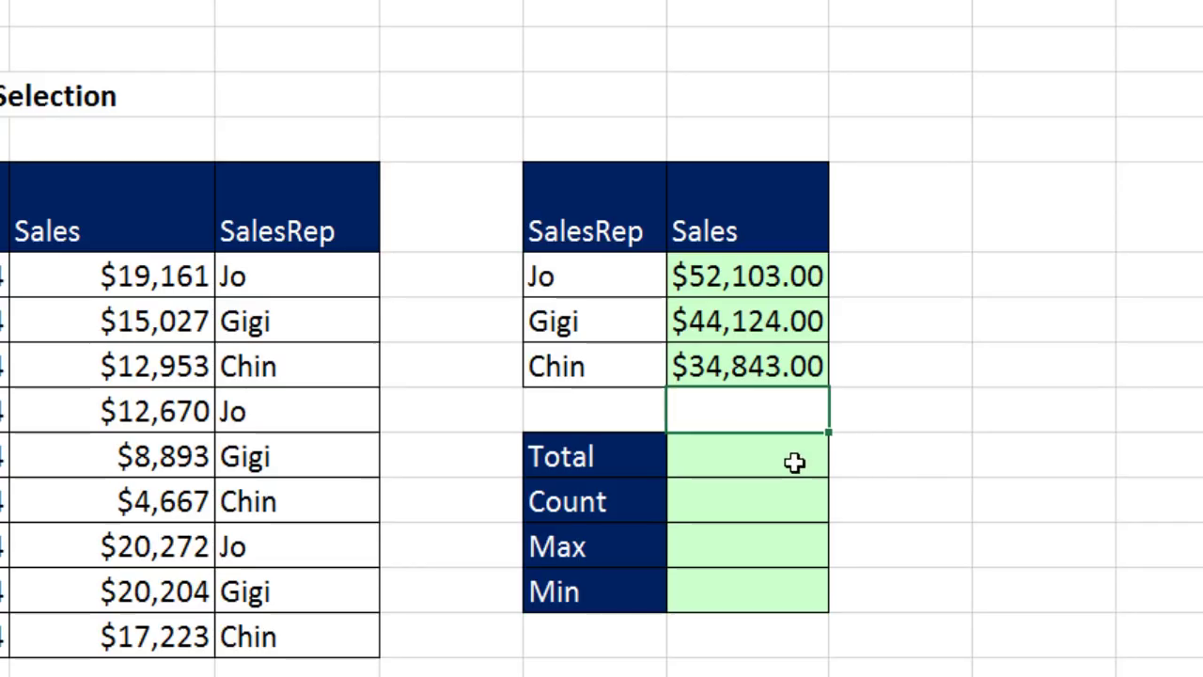
Step: Enter the formula =SUM(Sales) in cell G16 beside Total, replacing the suggested range with the defined name
left_click(798, 461)
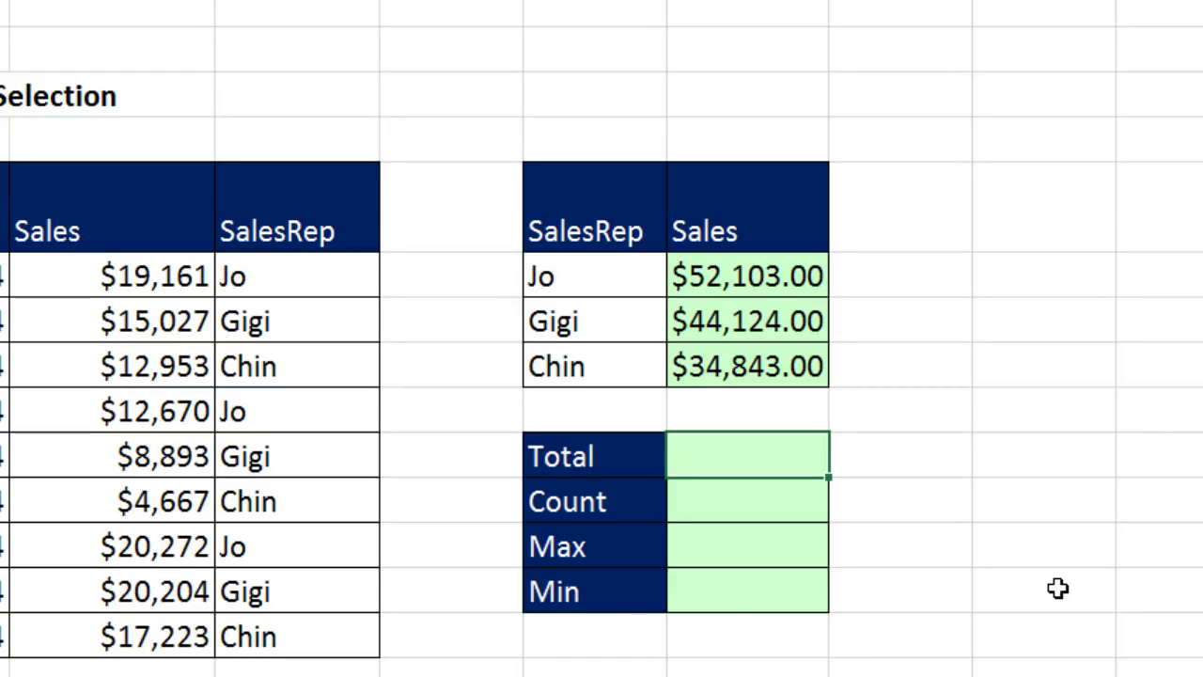
key("alt+equal")
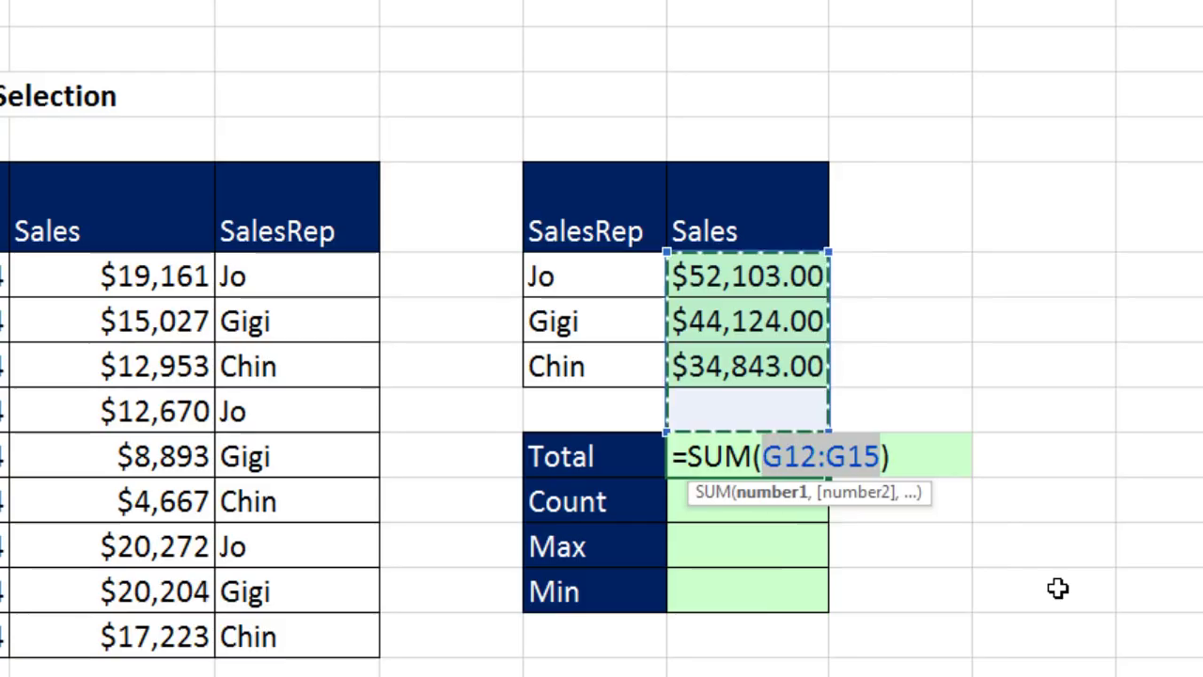
type("s")
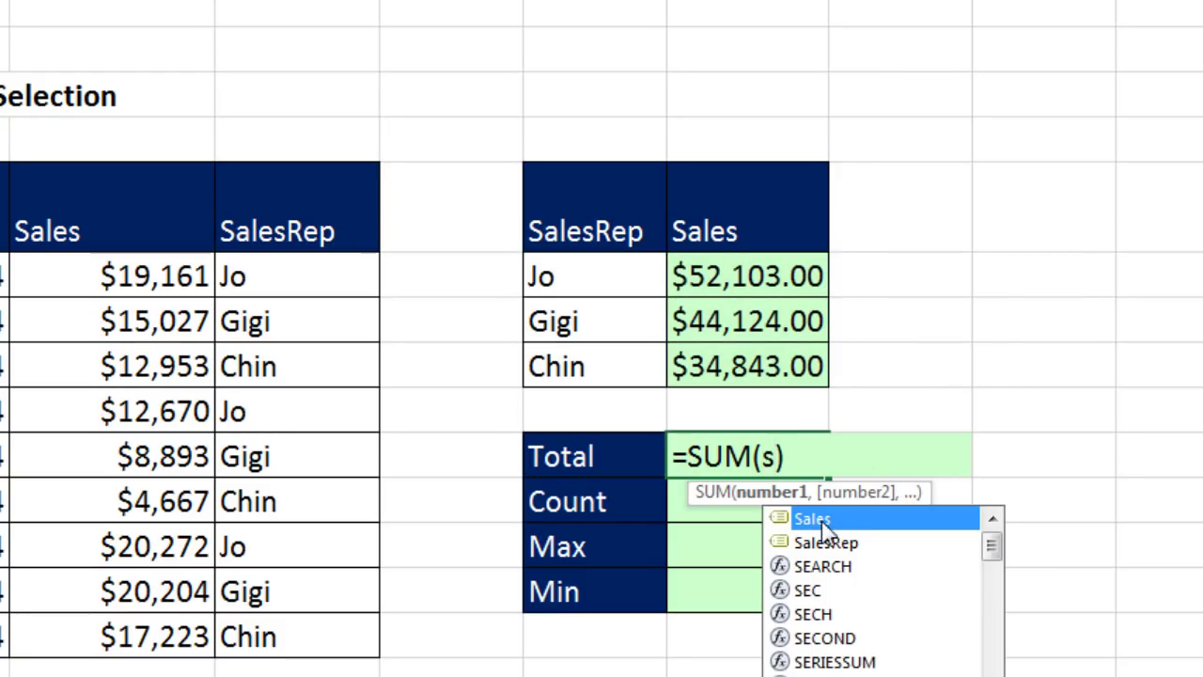
key("Tab")
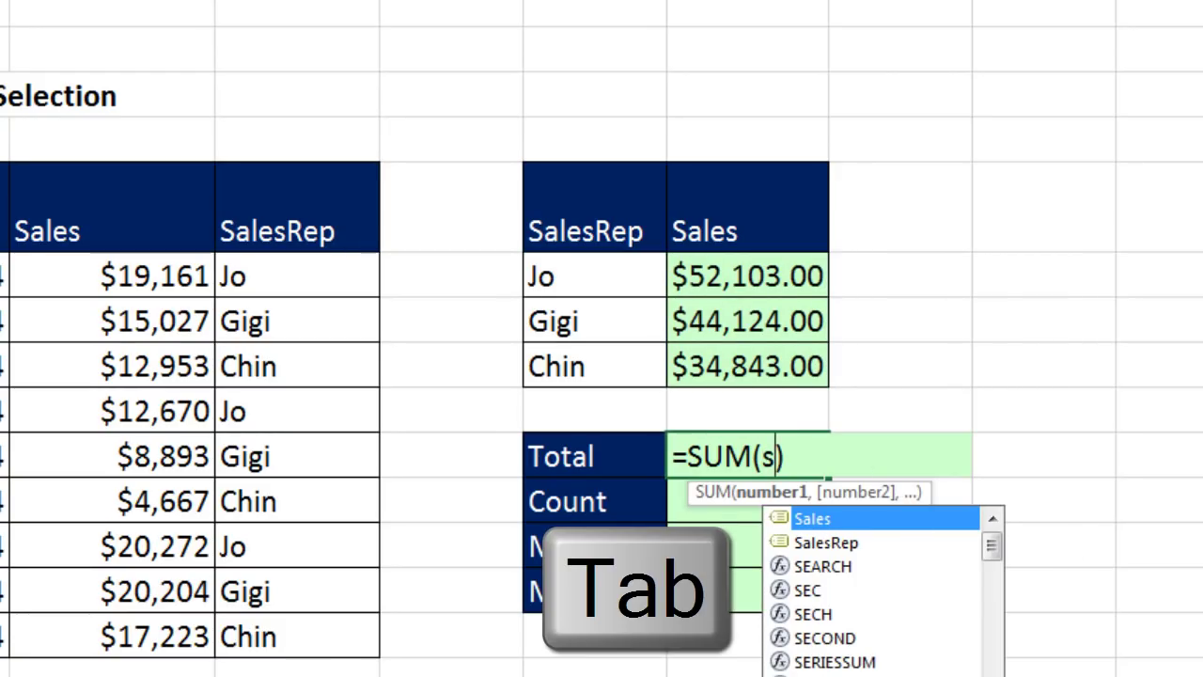
key("Return")
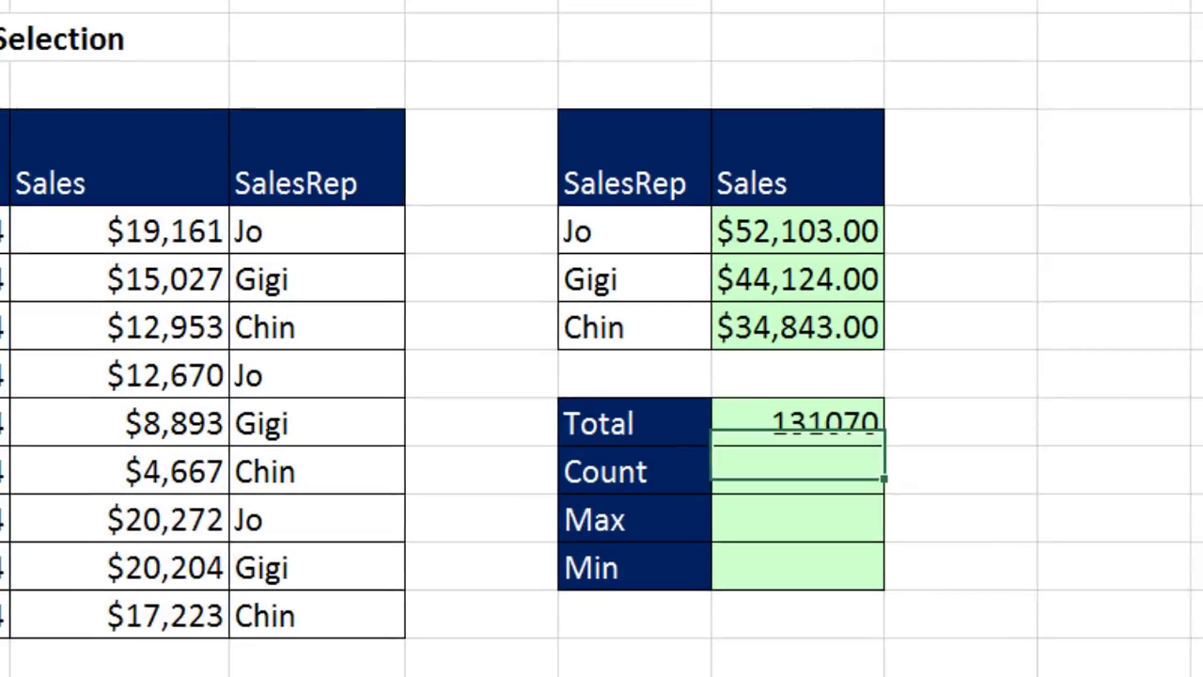
Step: Enter the formula =COUNT(Sales) in cell G17 beside Count, using the defined name as the argument
type("=")
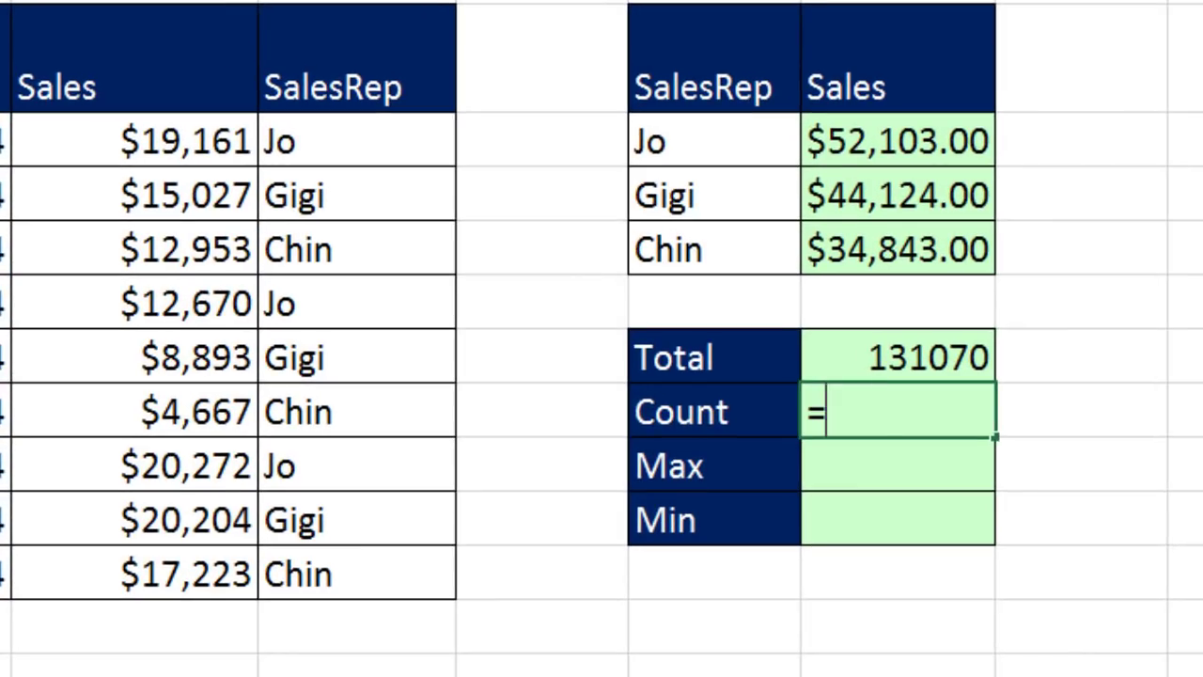
type("count")
key("Tab")
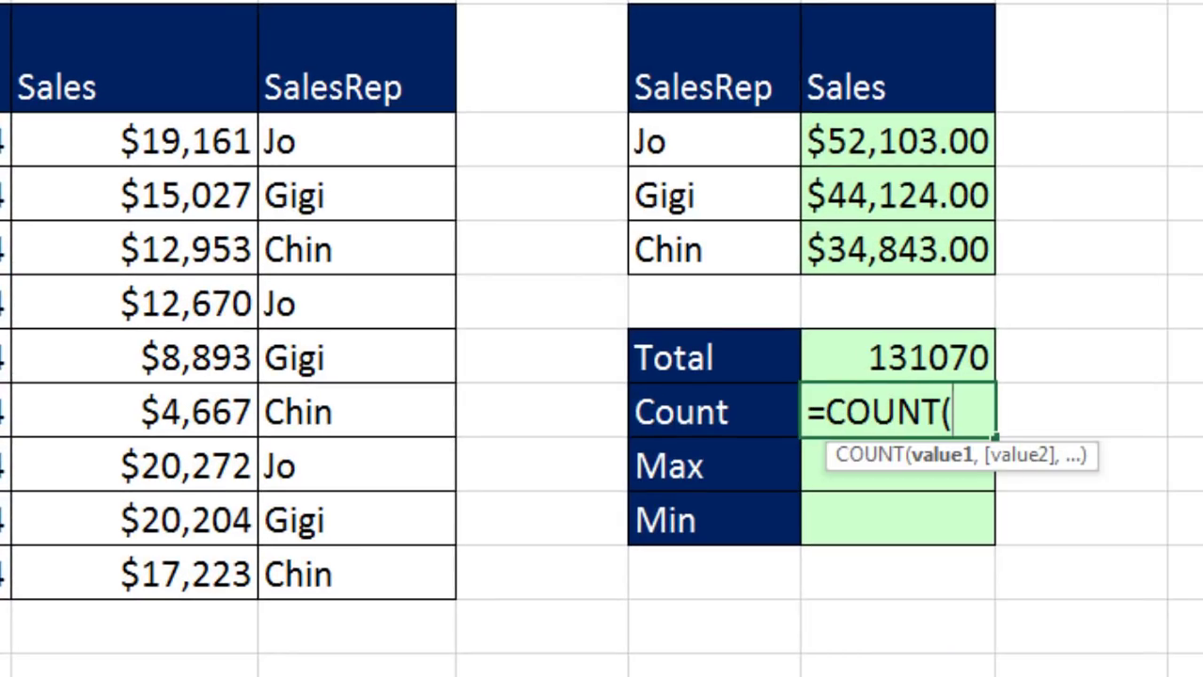
type("s")
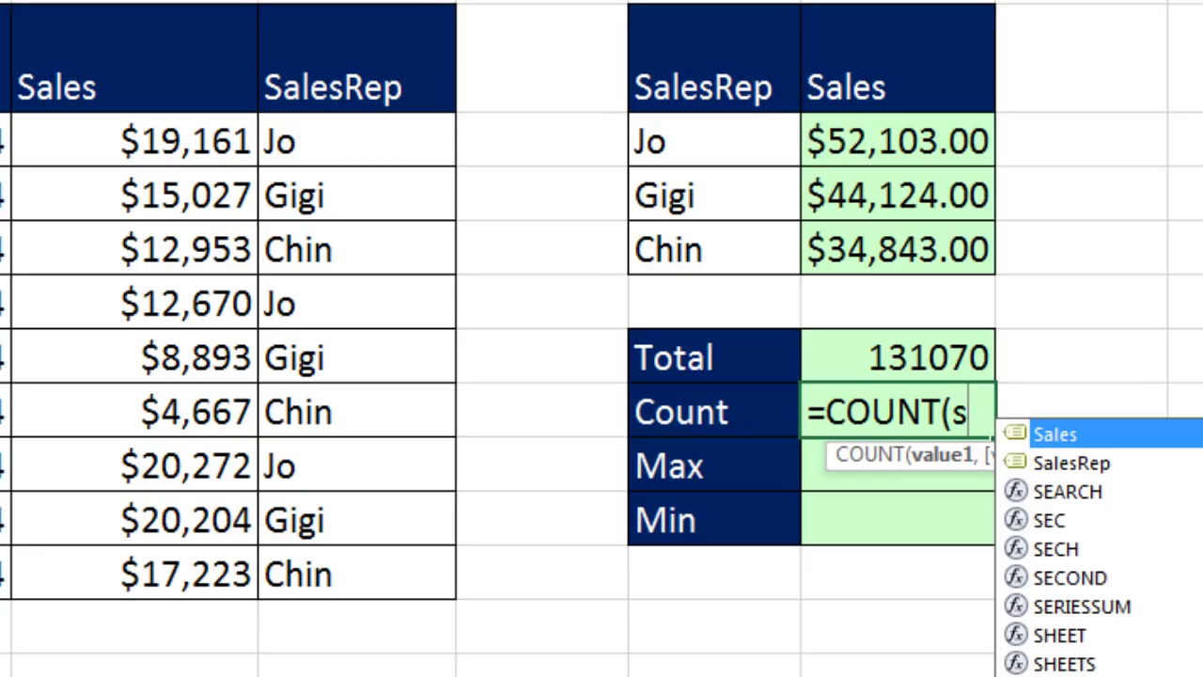
key("Tab")
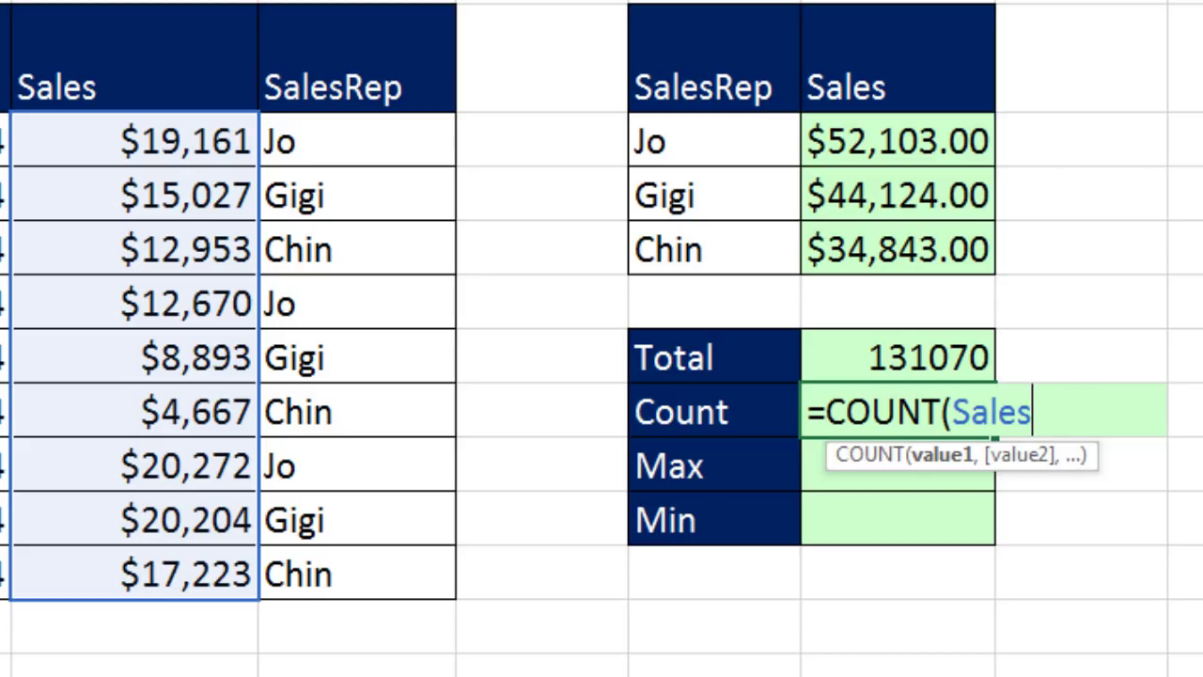
key("ctrl+Return")
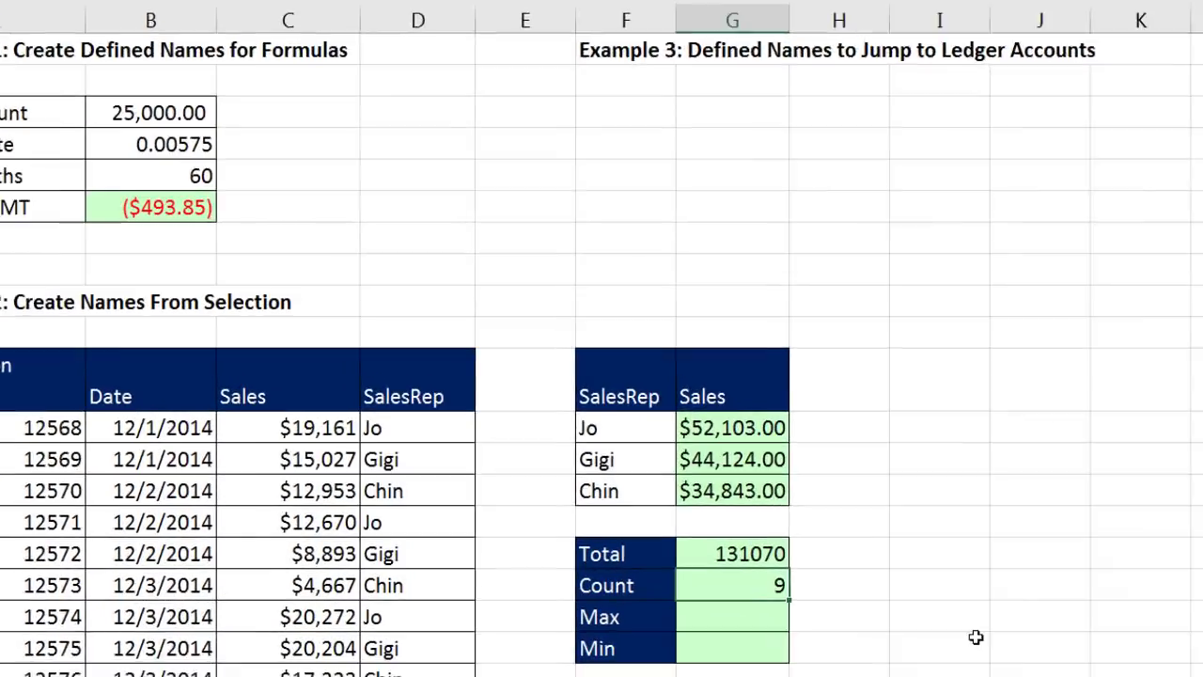
Step: Enter the formula =MAX(Sales) in cell G18 beside Max to get the largest sale
key("Down")
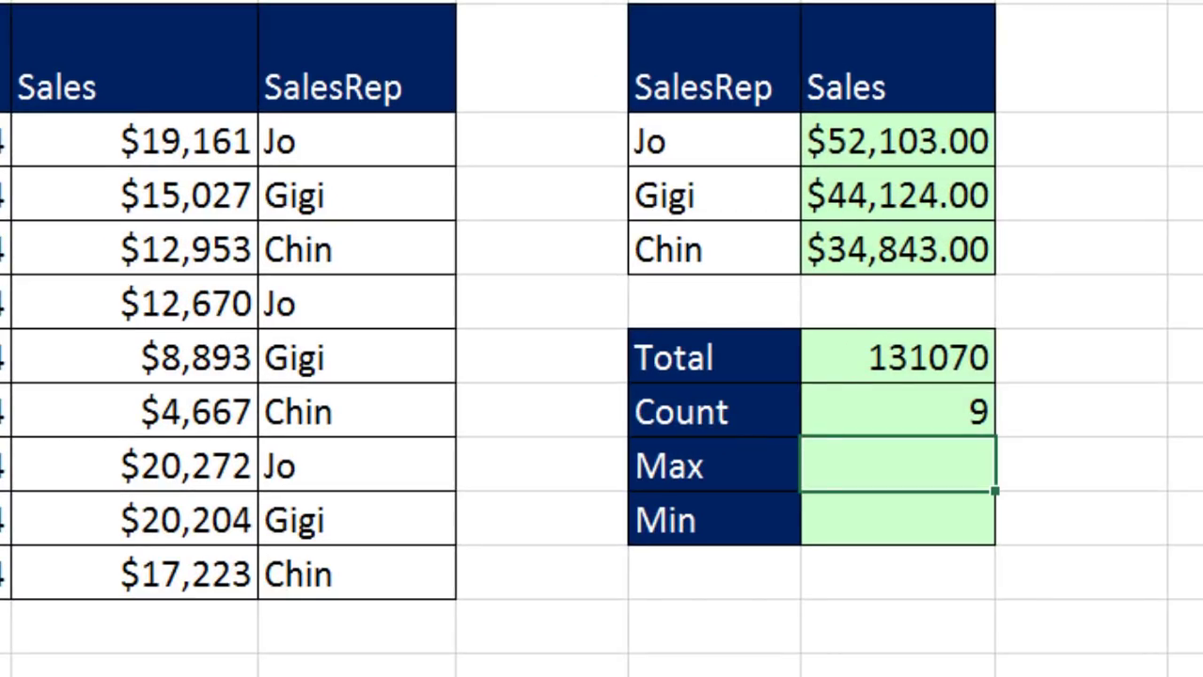
type("=max")
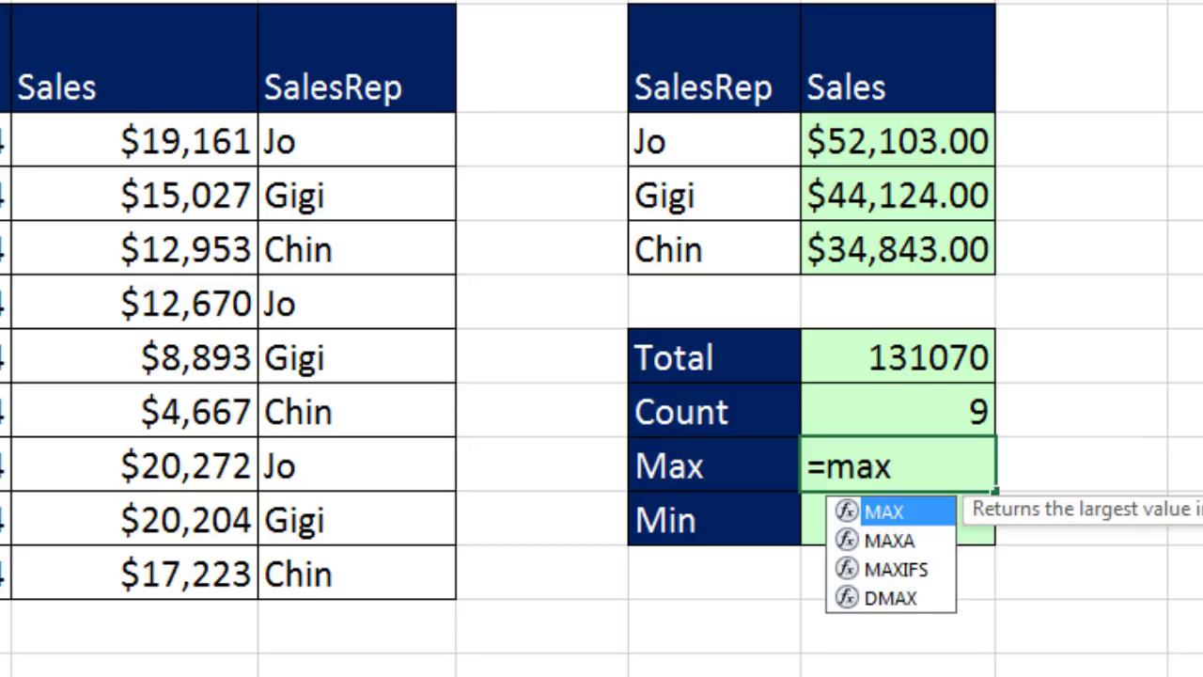
key("Tab")
type("s")
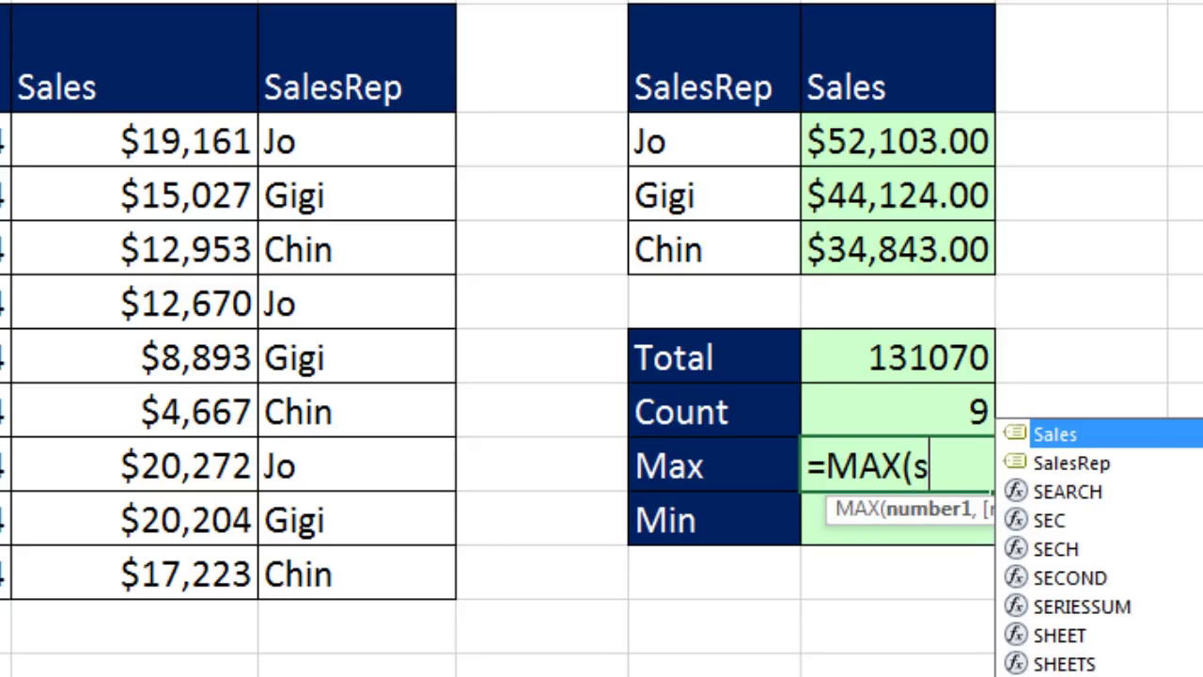
key("Tab")
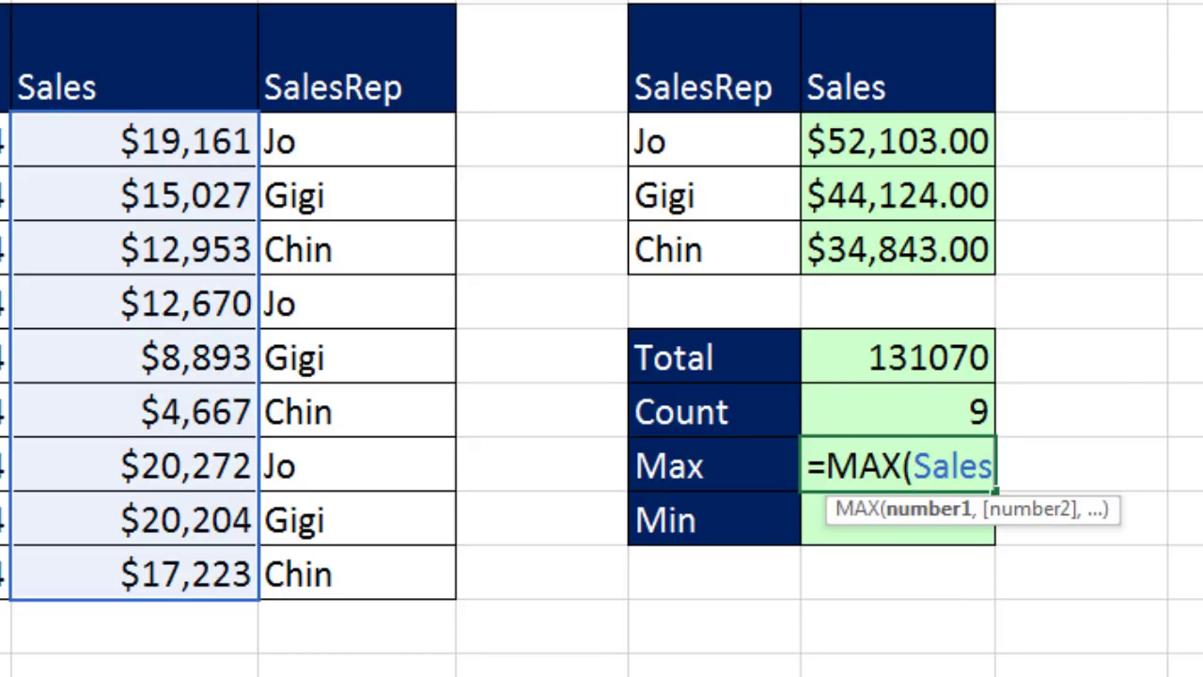
key("Return")
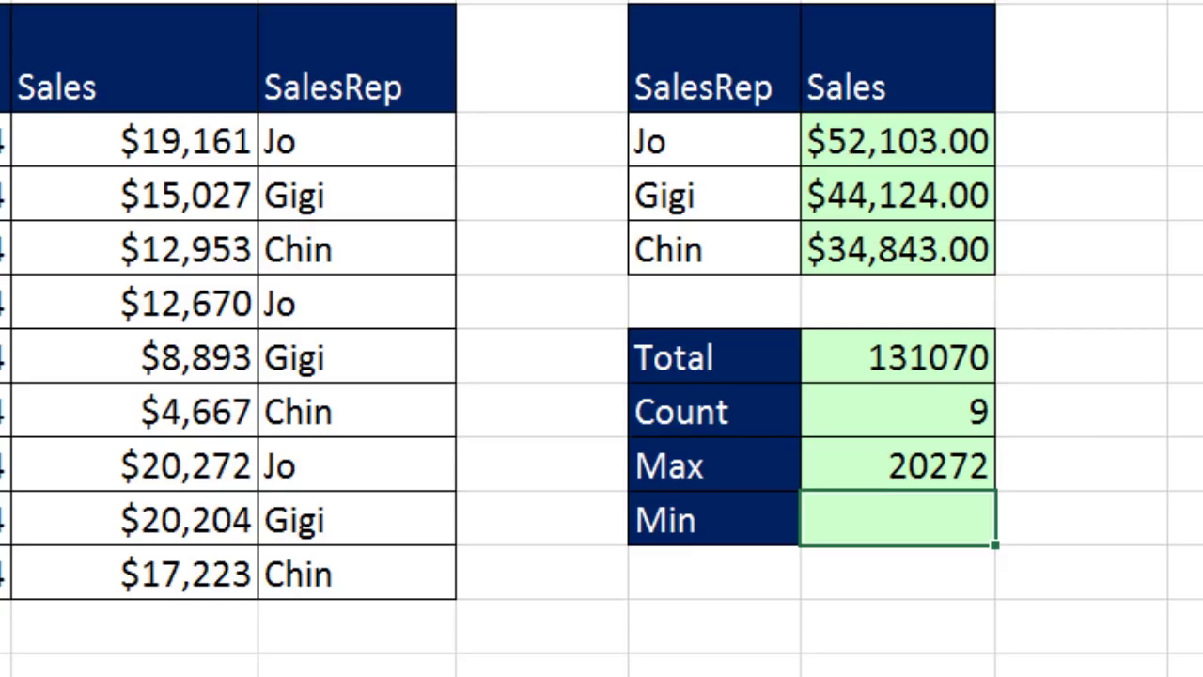
Step: Enter the formula =MIN(Sales) in cell G19 beside Min to get the smallest sale
type("=min")
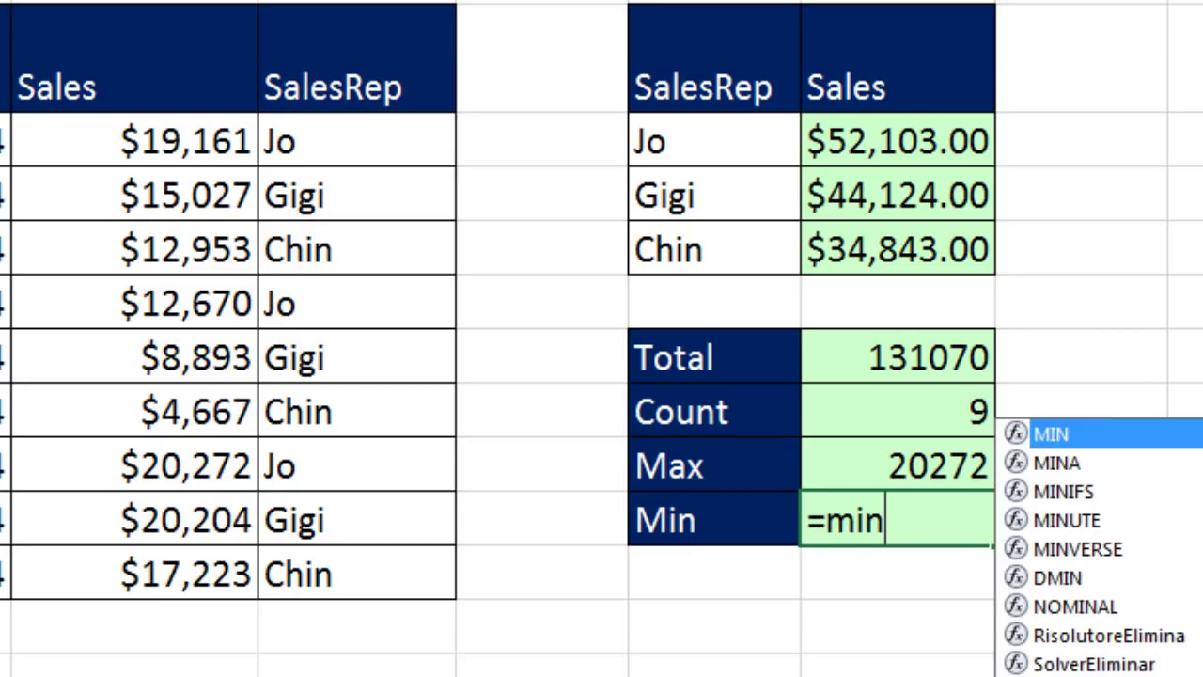
key("Tab")
type("s")
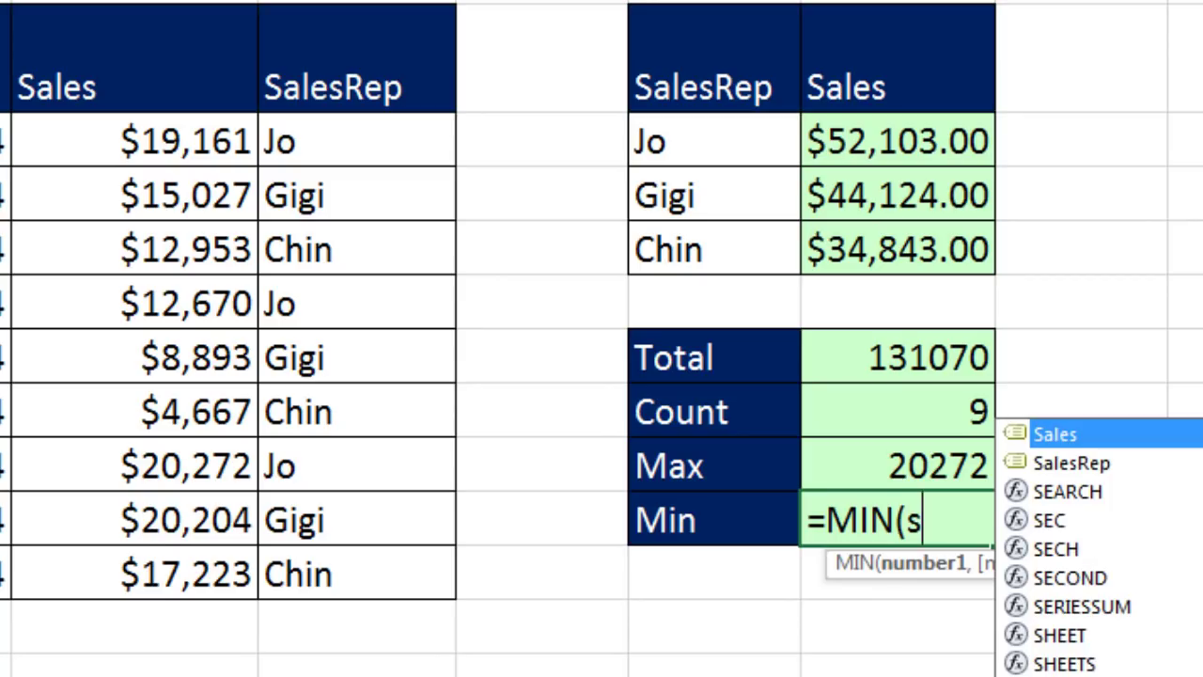
key("Tab")
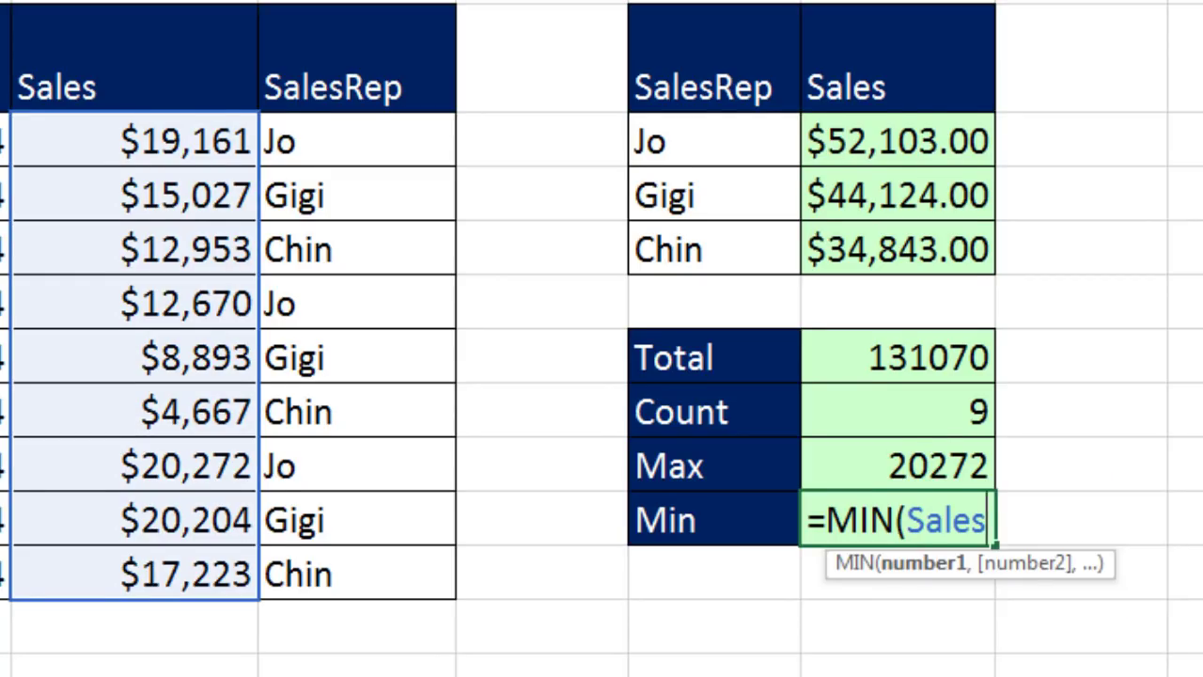
key("Return")
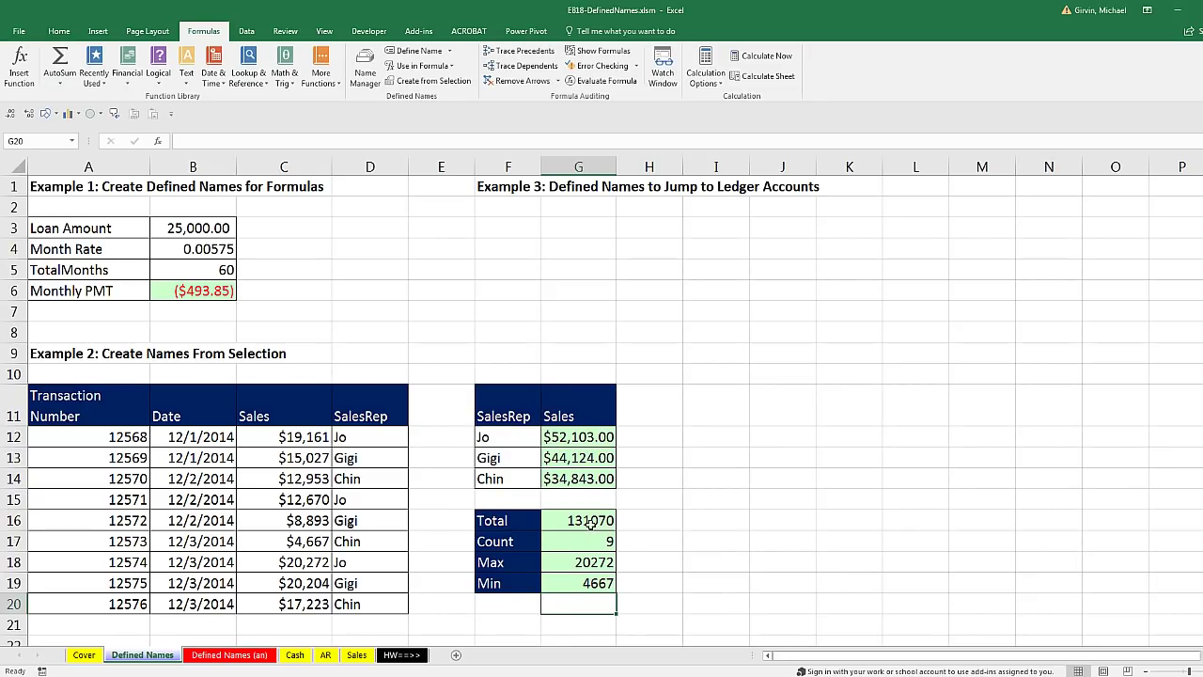
Step: Examine the Total formula in cell G16 and the range its defined name covers, leaving it unedited
left_click(792, 420)
key("F2")
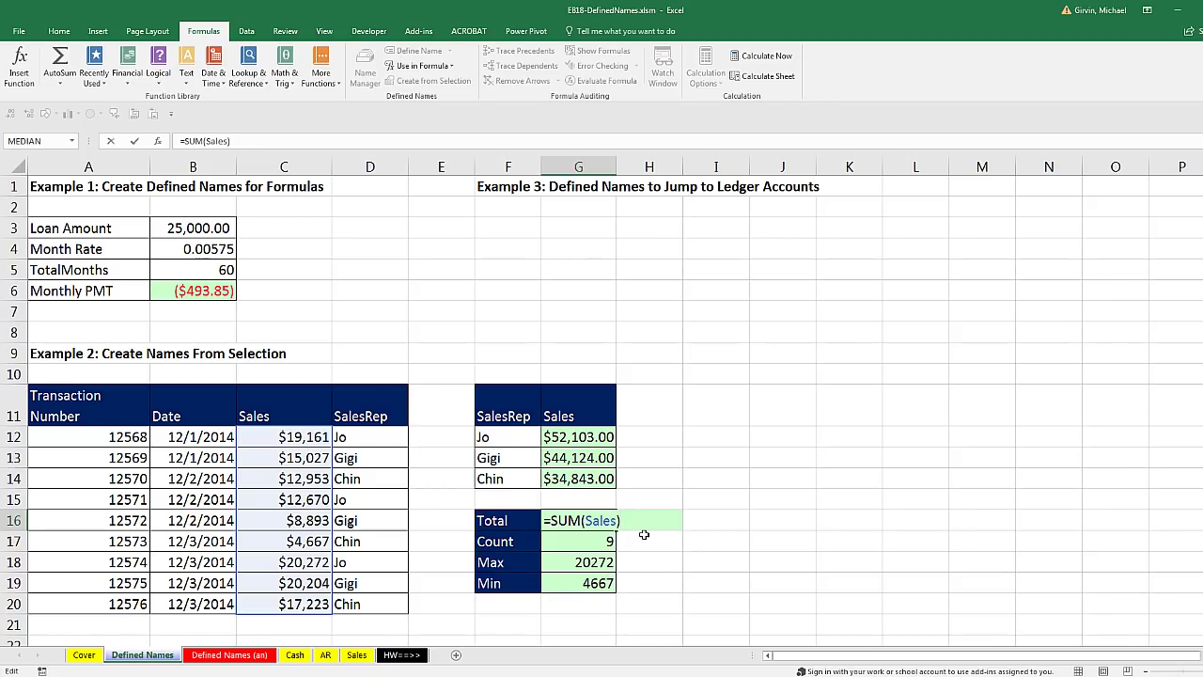
key("Return")
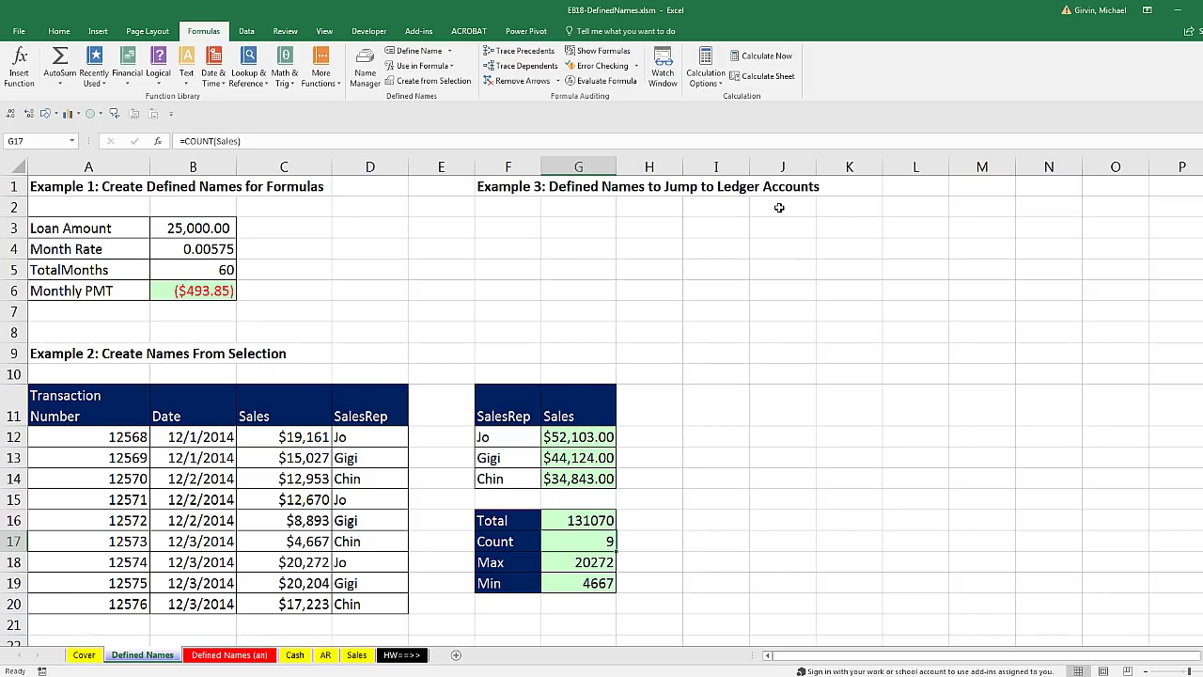
Step: Look through the ledger account sheets Cash, AR and Sales
left_click(295, 656)
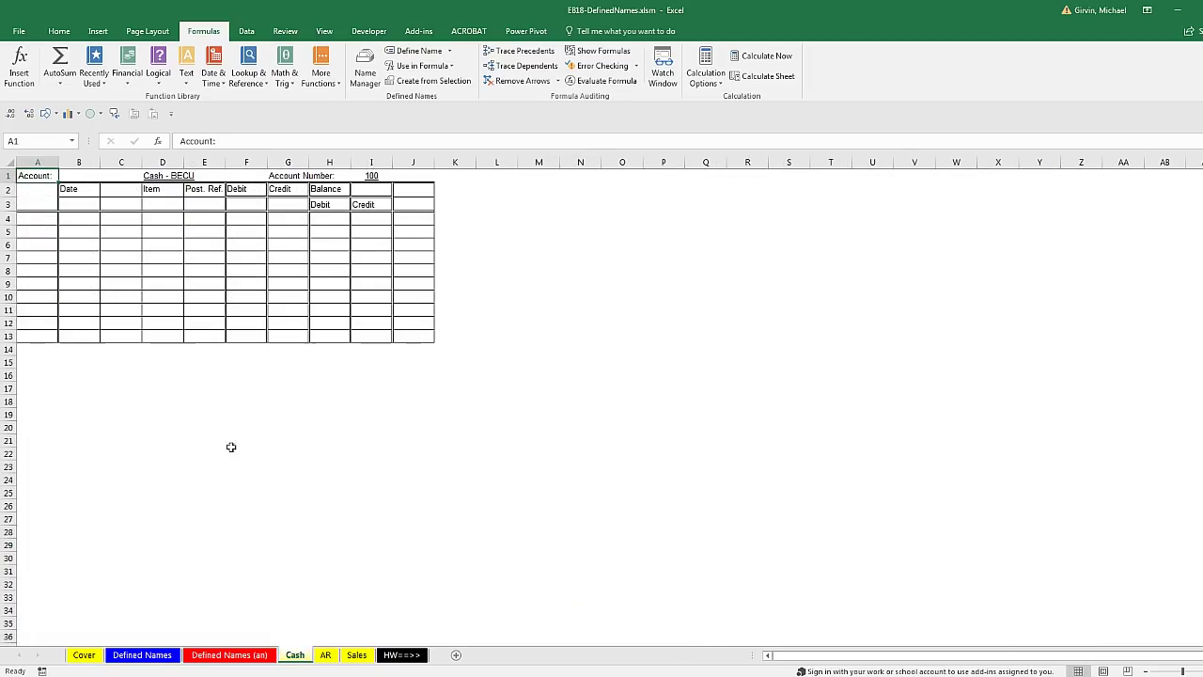
left_click(325, 656)
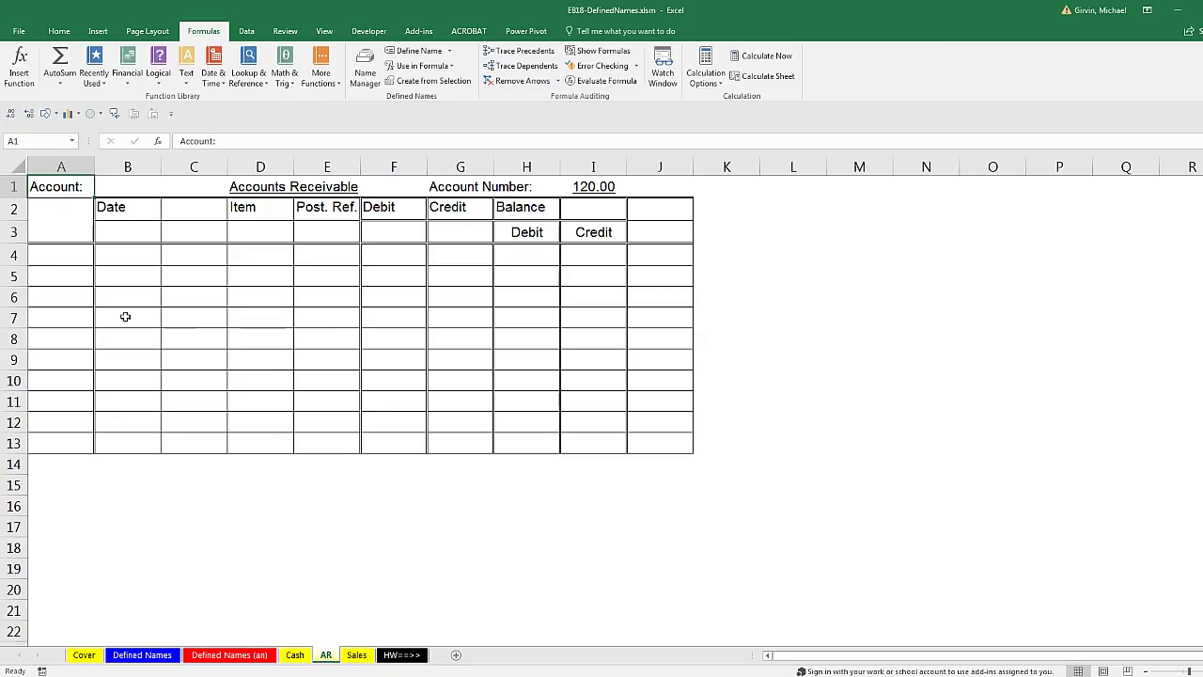
left_click(356, 656)
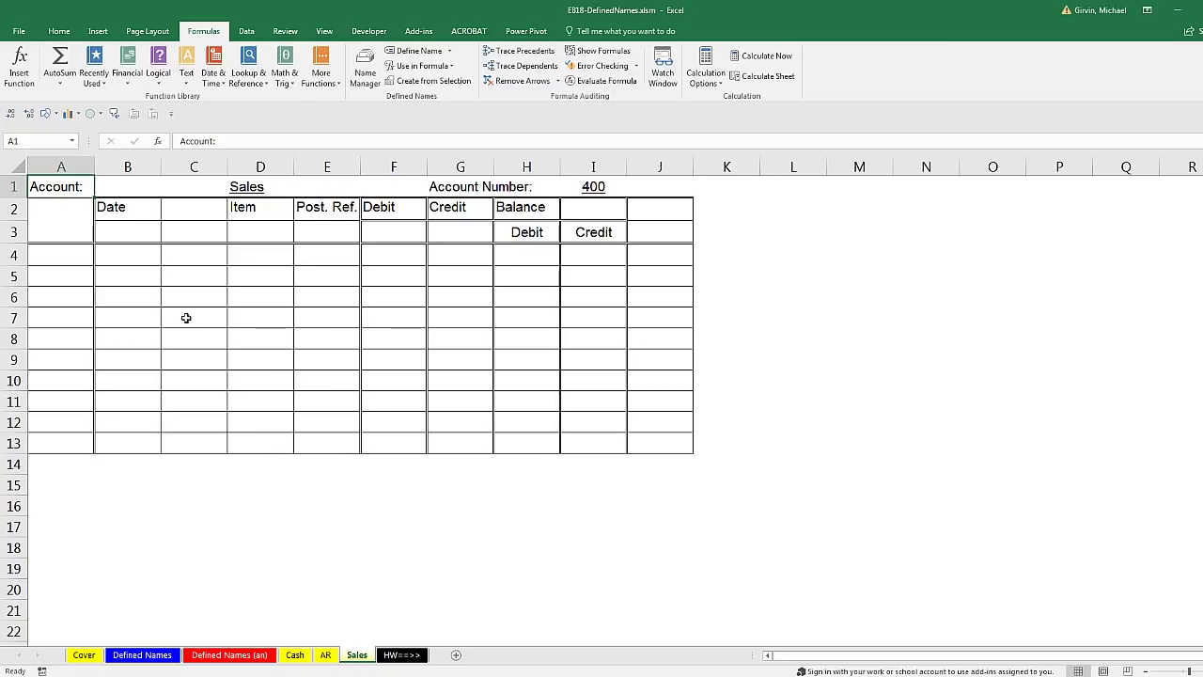
Step: On the Cash sheet, give cell J1 the defined name Cash
left_click(295, 655)
scroll(139, 245, "up", 1, "ctrl")
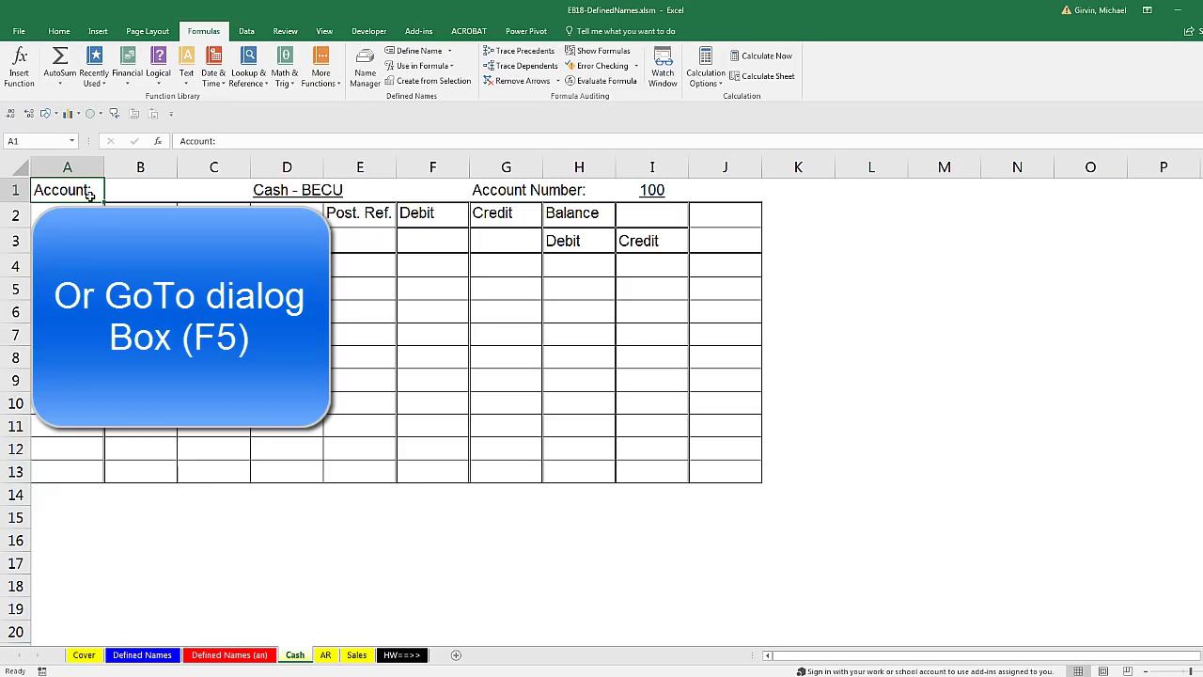
left_click(726, 190)
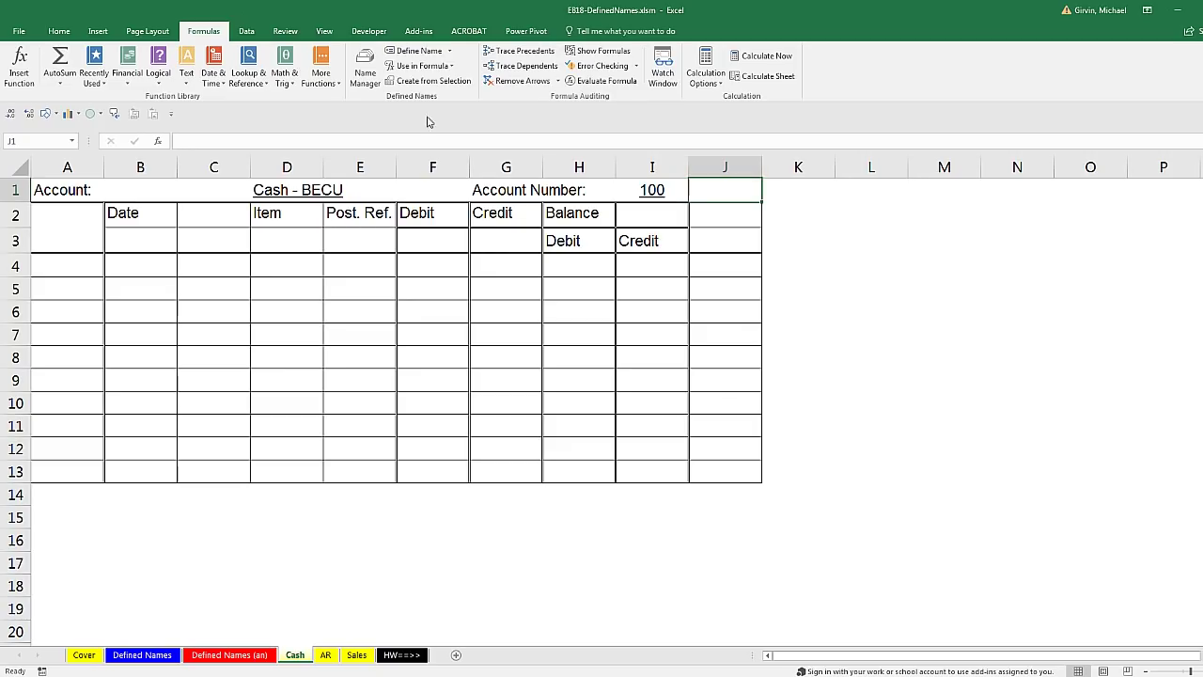
left_click(38, 139)
Step: On the AR sheet, give cell J1 the defined name AR
left_click(326, 655)
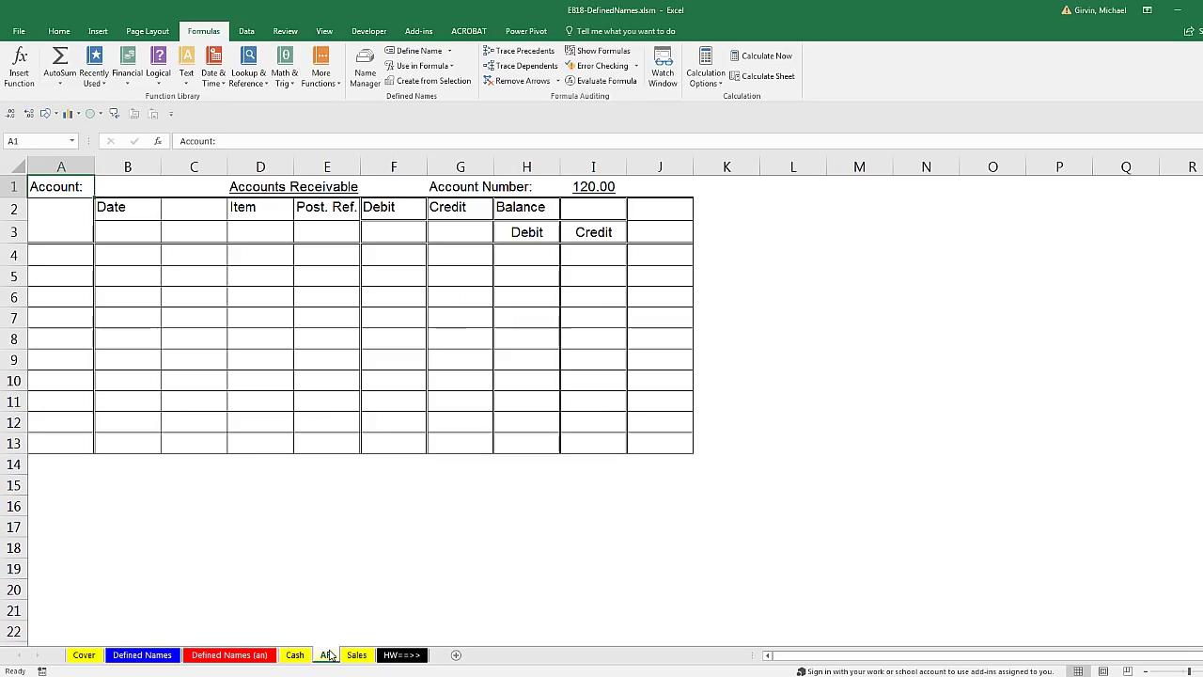
left_click(645, 191)
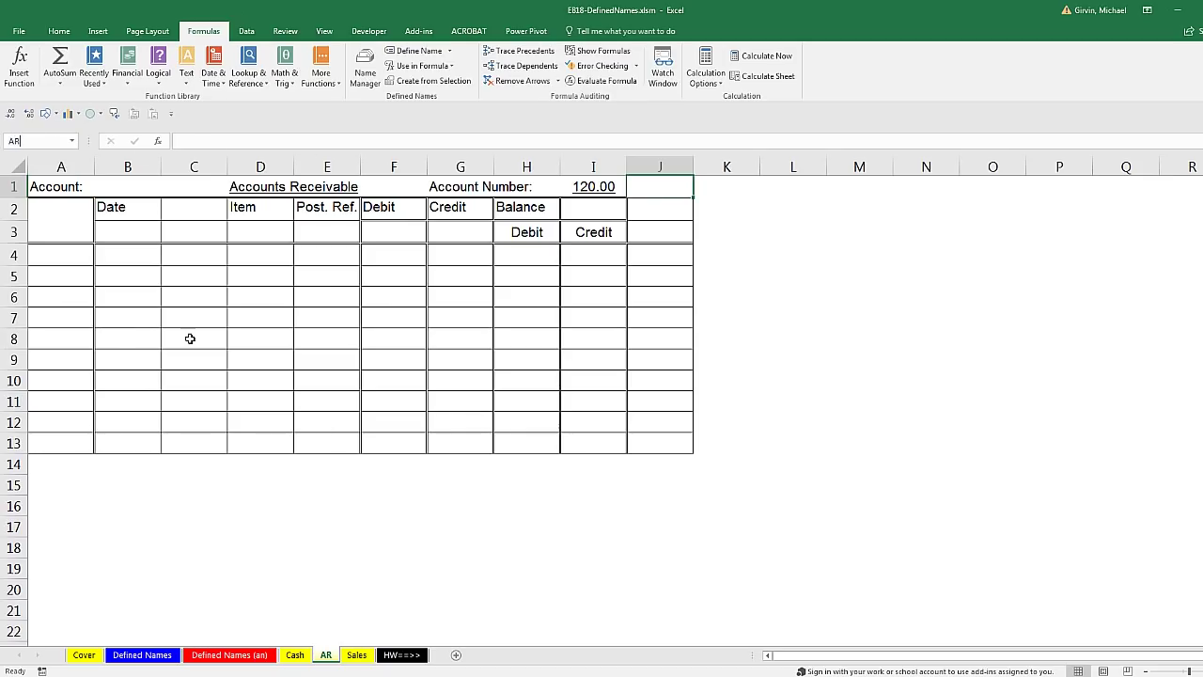
key("Return")
Step: On the Sales sheet, give cell J1 the defined name Sales400
left_click(357, 654)
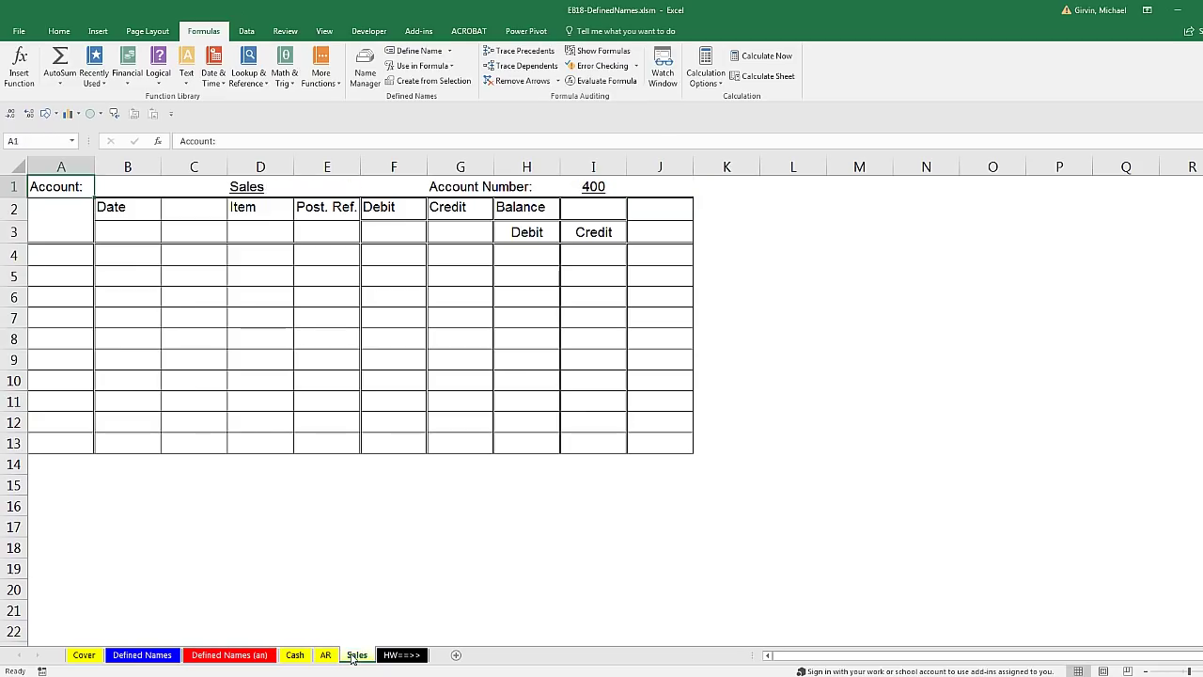
left_click(649, 188)
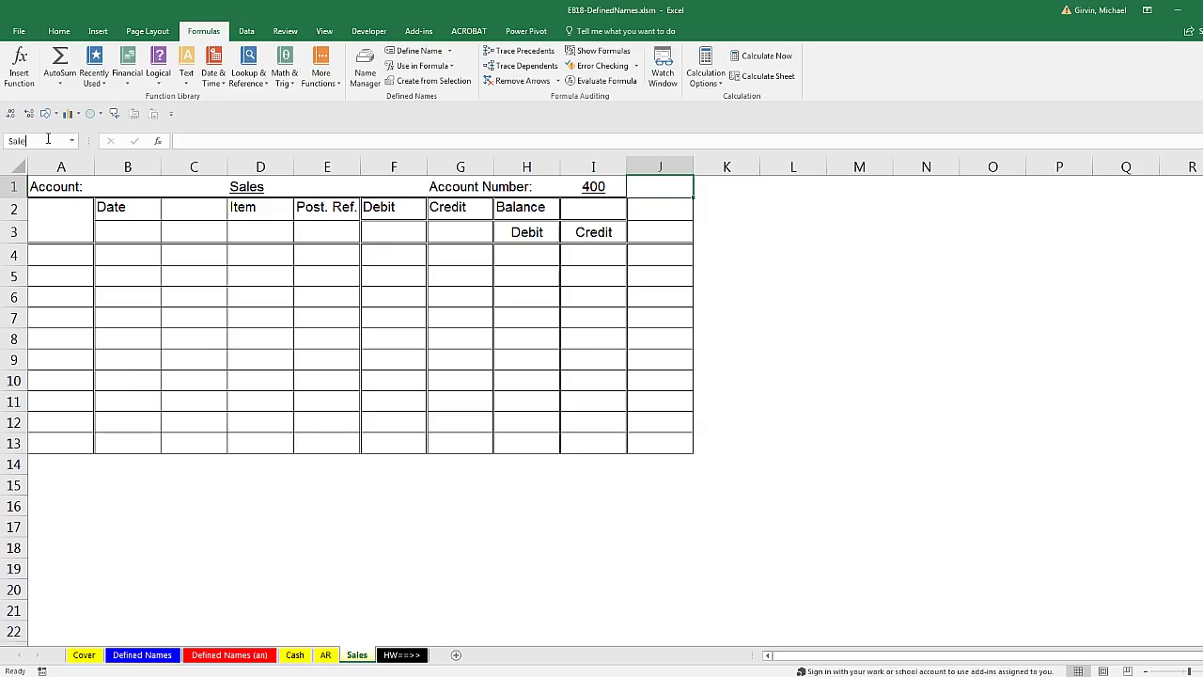
left_click(48, 139)
type("Sales400")
key("Return")
Step: Jump through the workbook by defined name: go to Cash, AR and finally the SalesRep range on the Defined Names sheet
left_click(73, 141)
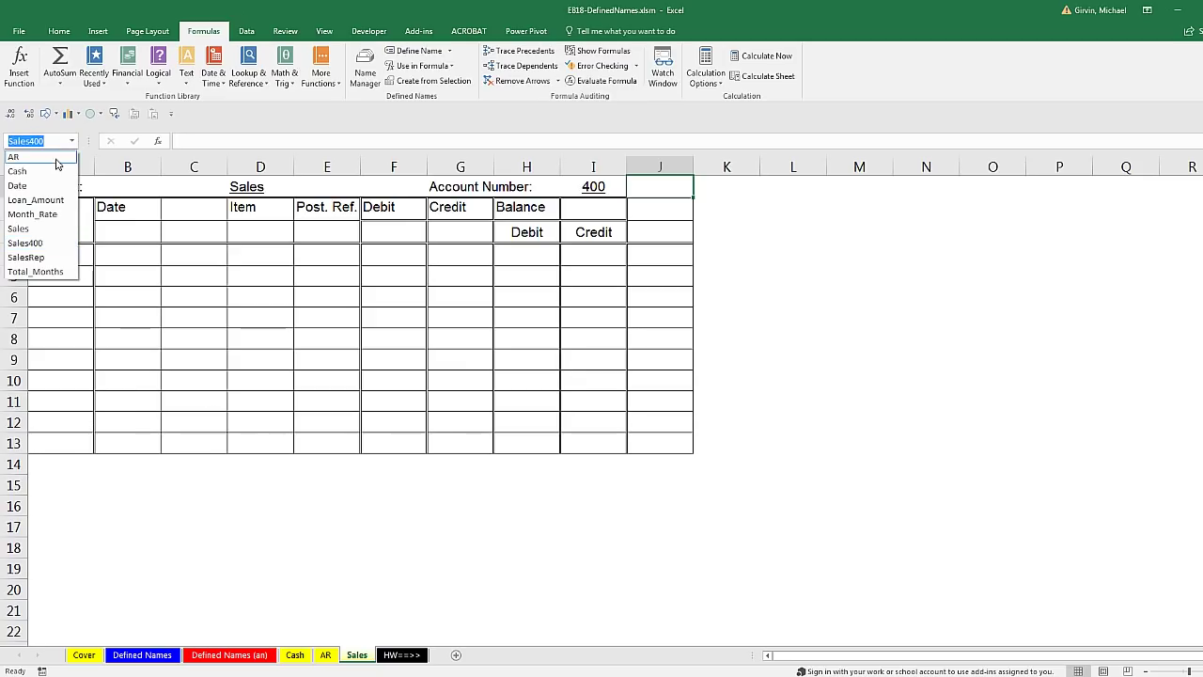
left_click(56, 169)
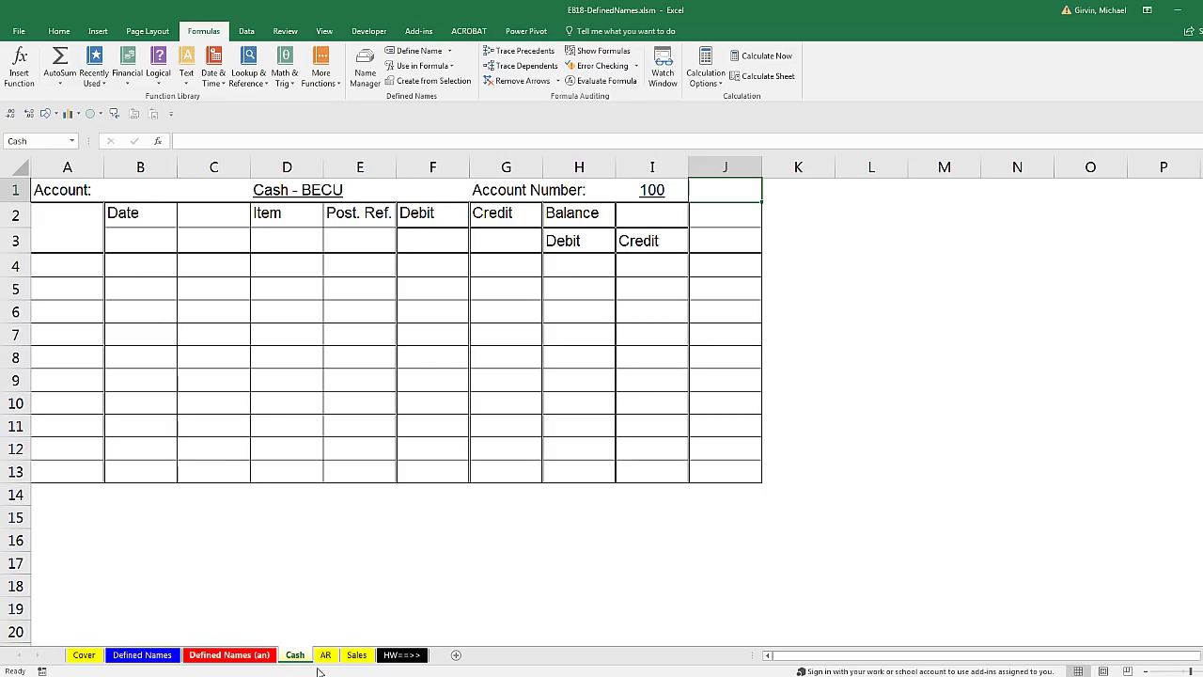
left_click(72, 141)
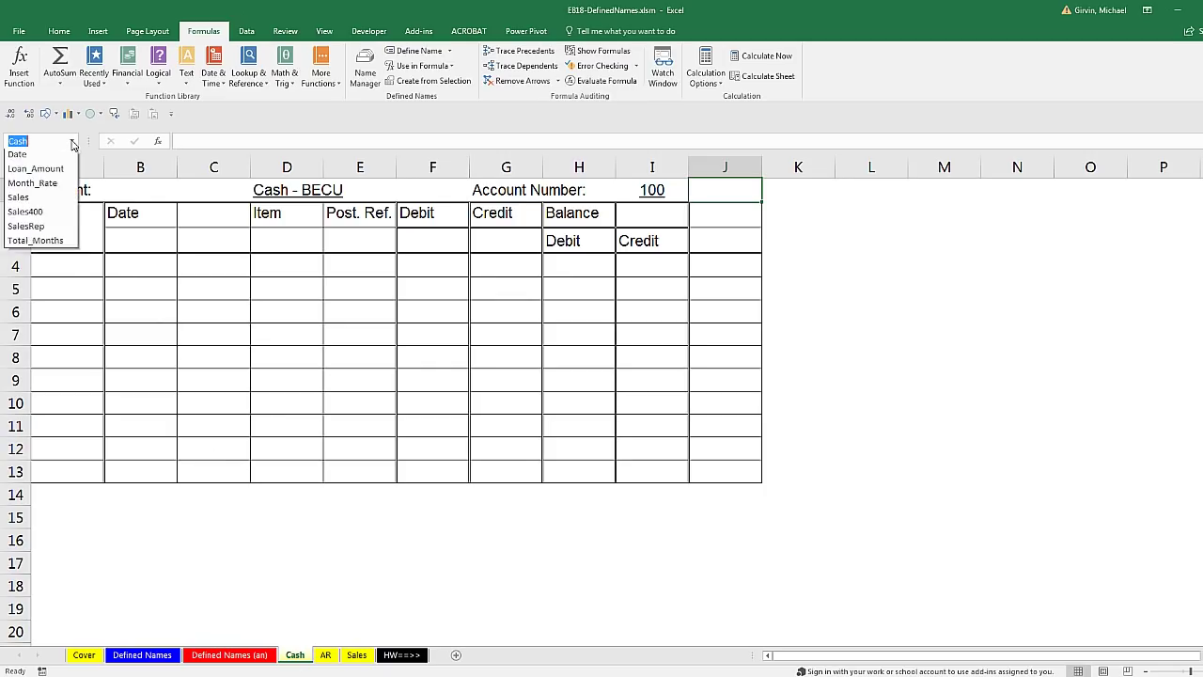
left_click(66, 157)
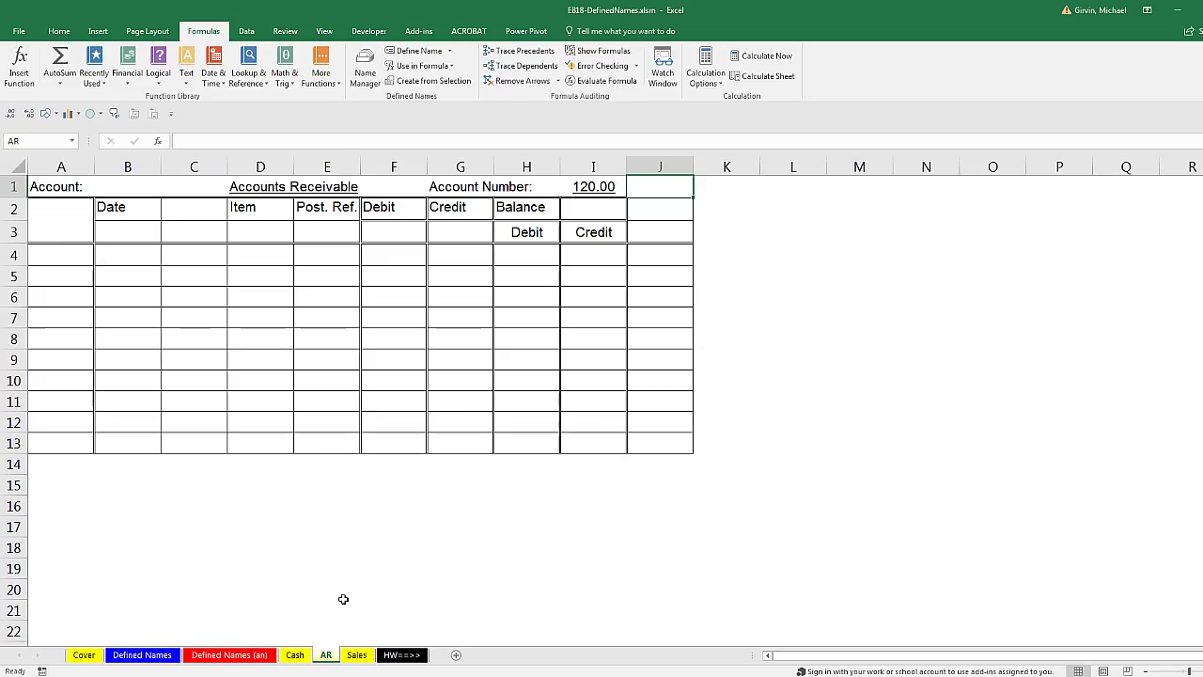
left_click(74, 141)
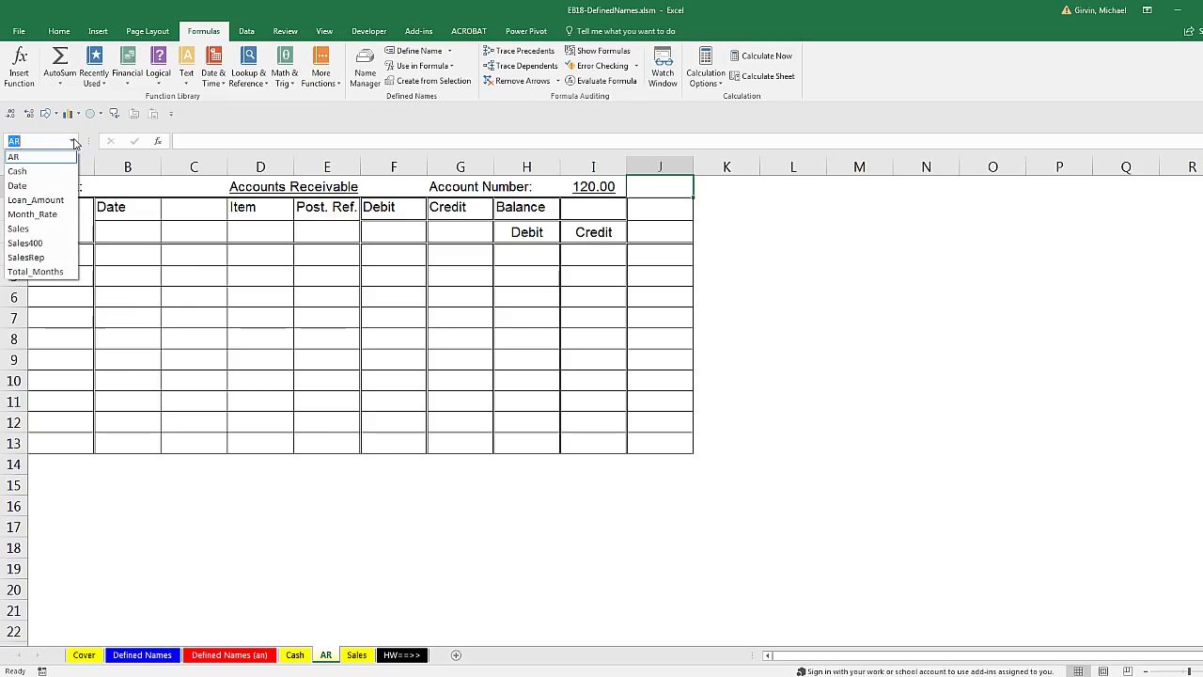
left_click(41, 259)
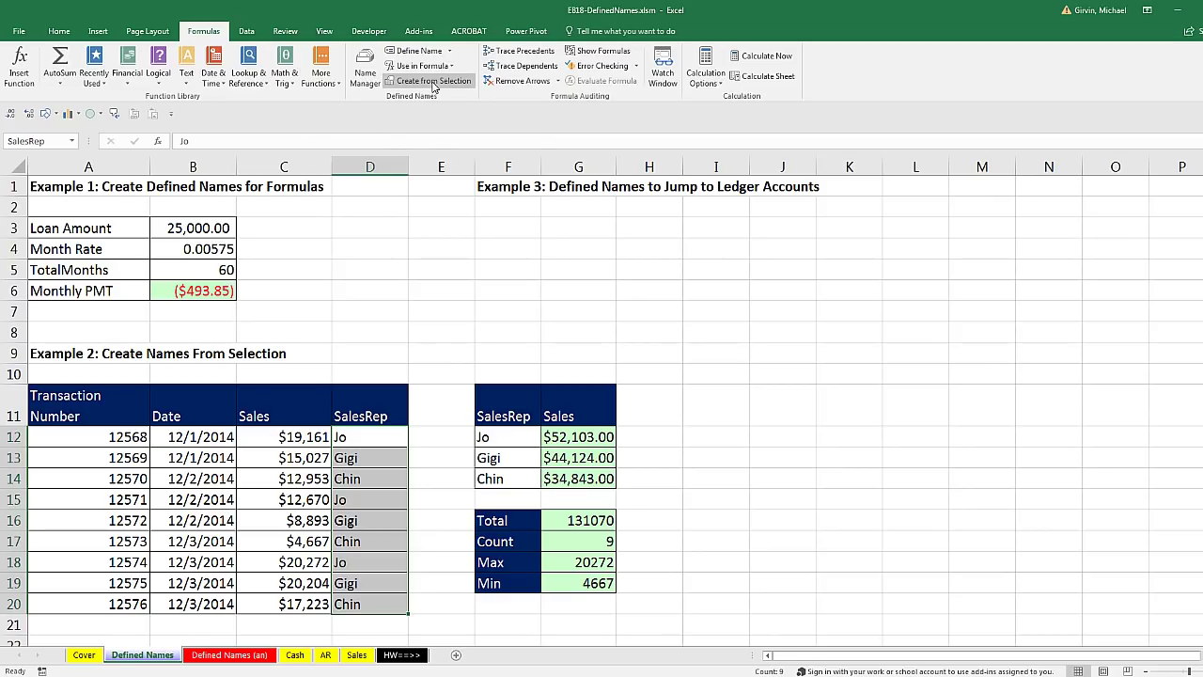
Step: Review how the defined names are used in the formulas of Monthly PMT in B6, Jo's sales in G12 and Total in G16
double_click(198, 291)
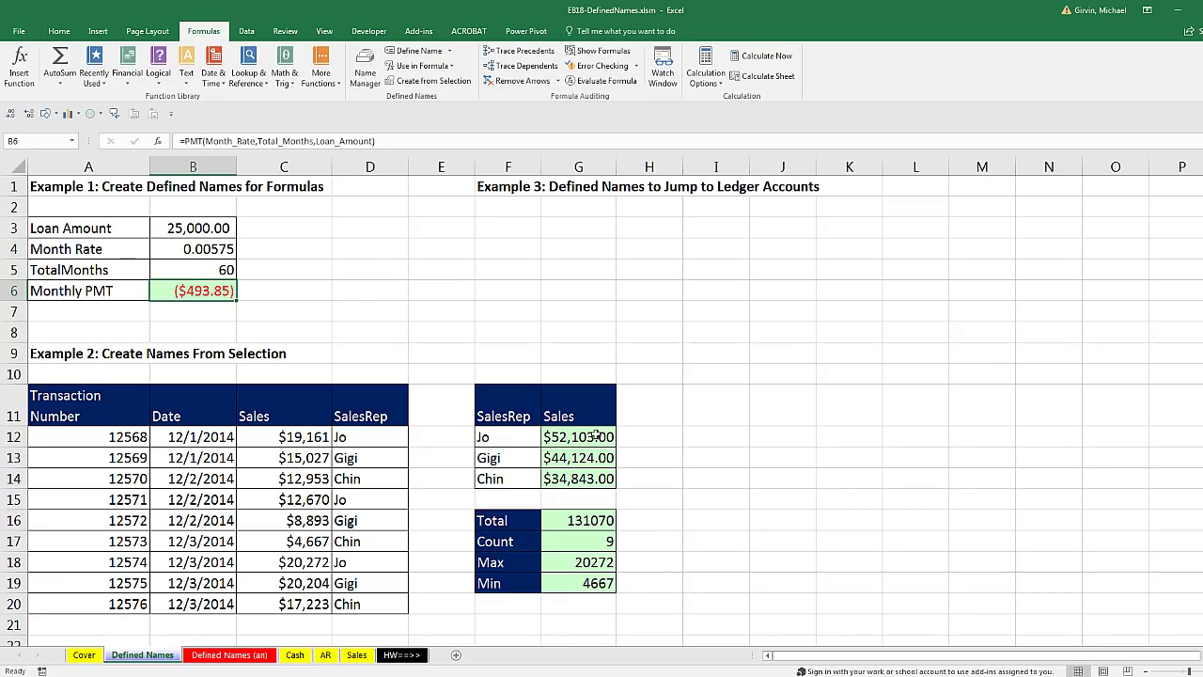
double_click(603, 438)
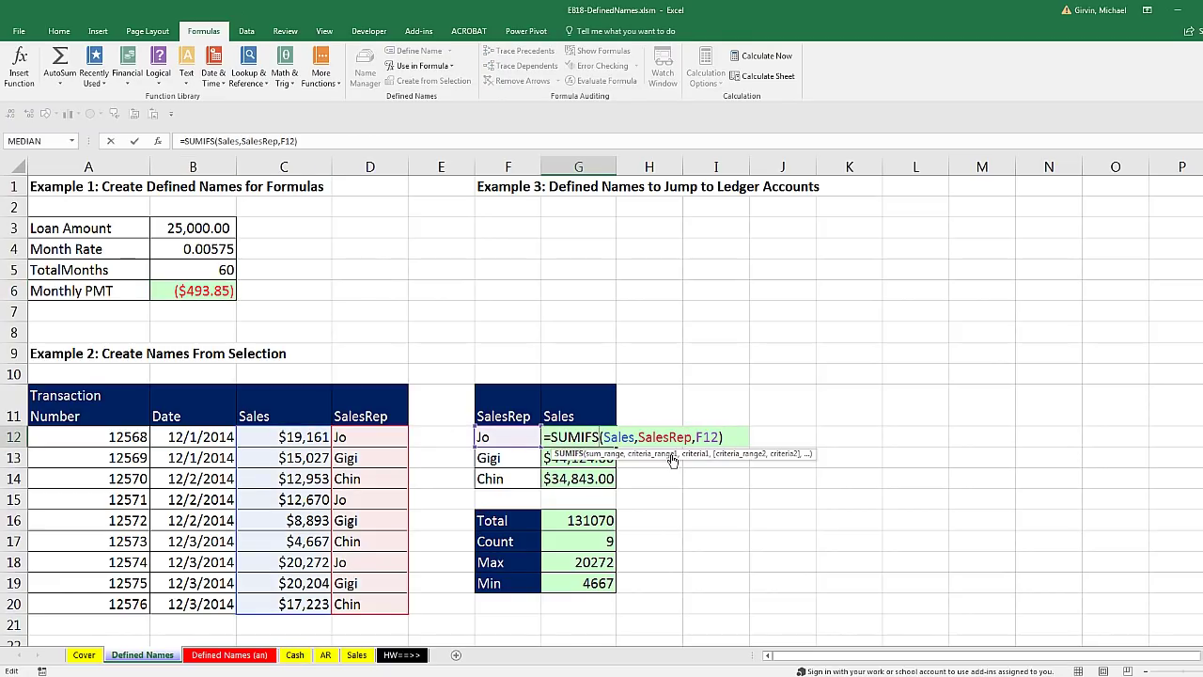
key("Escape")
double_click(598, 520)
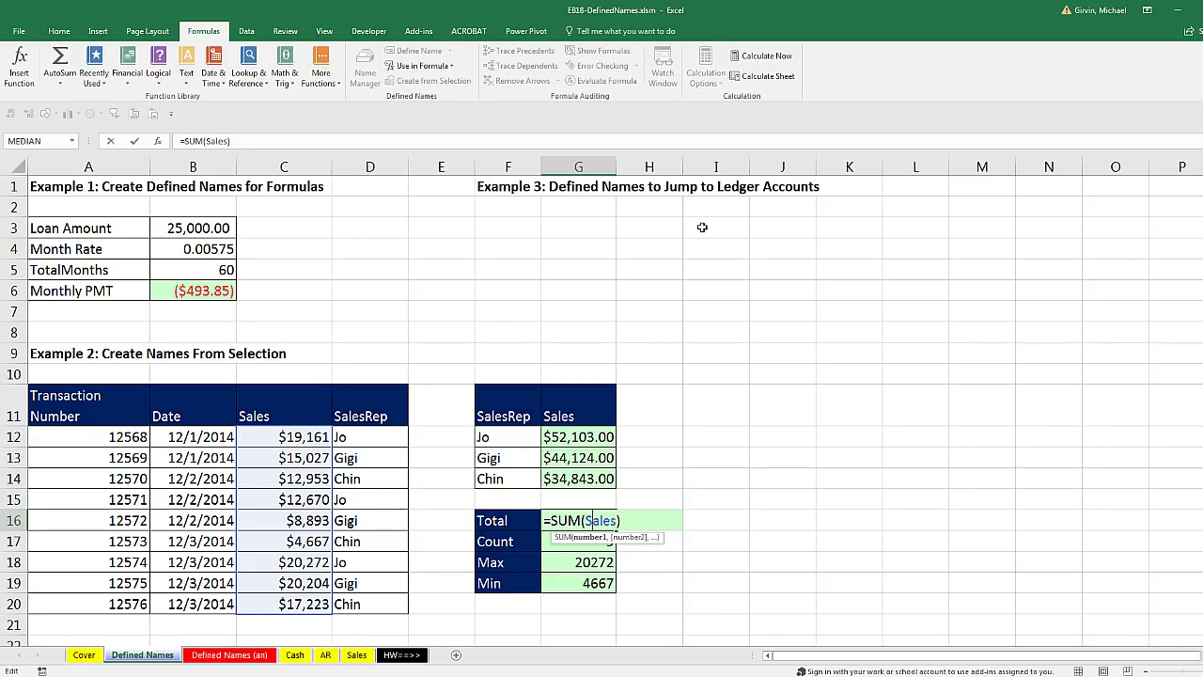
key("ctrl+Return")
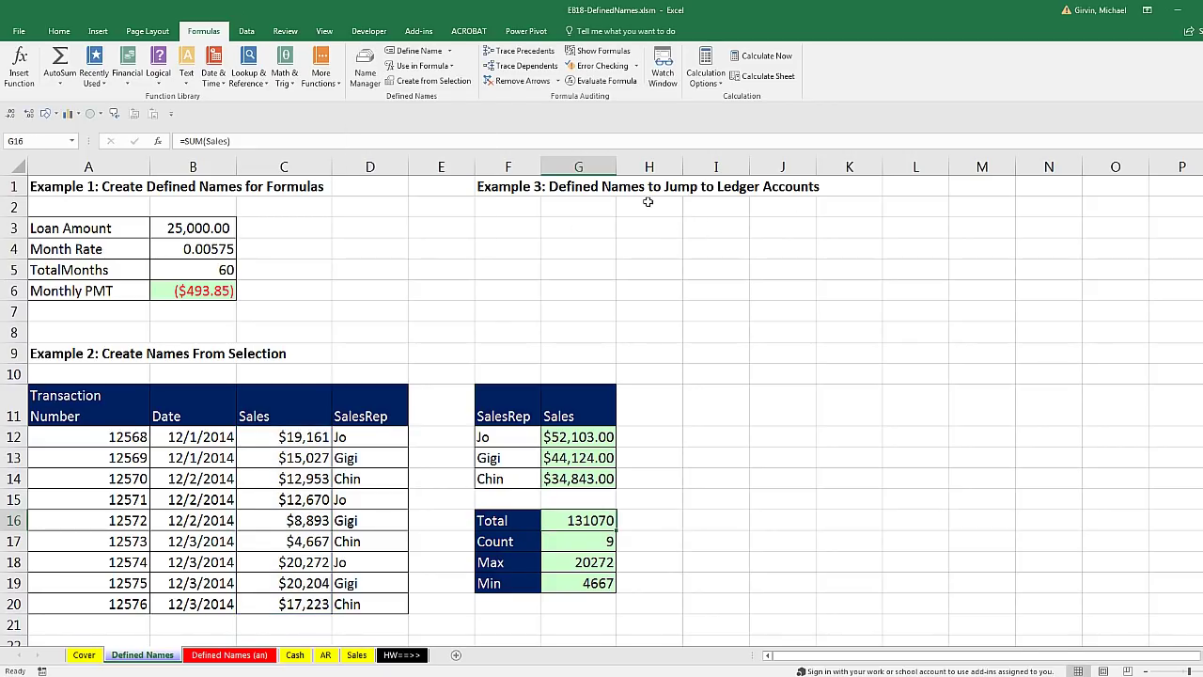